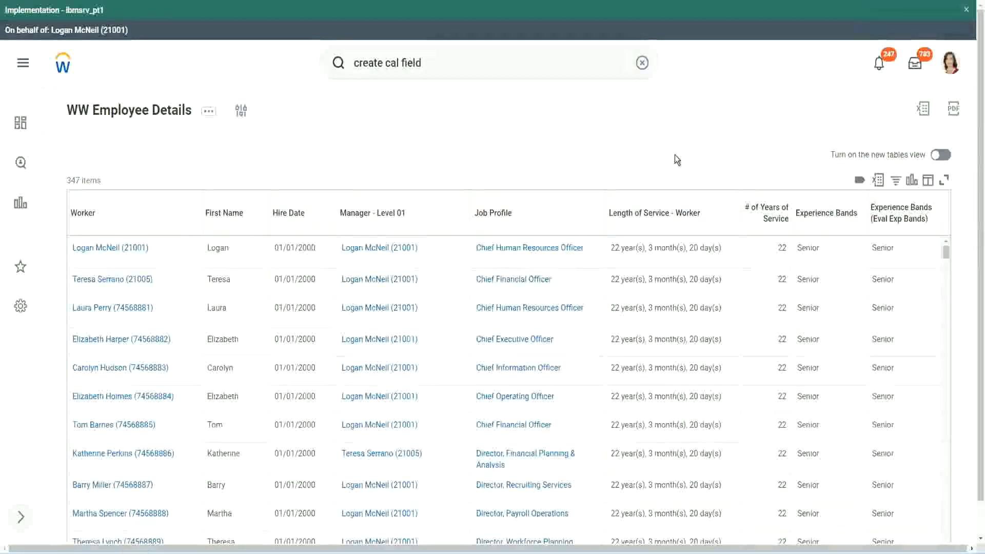
Open the experience bands Evaluate Expression calculated field used in the WW Employee Details report and copy its name
left_click(854, 243)
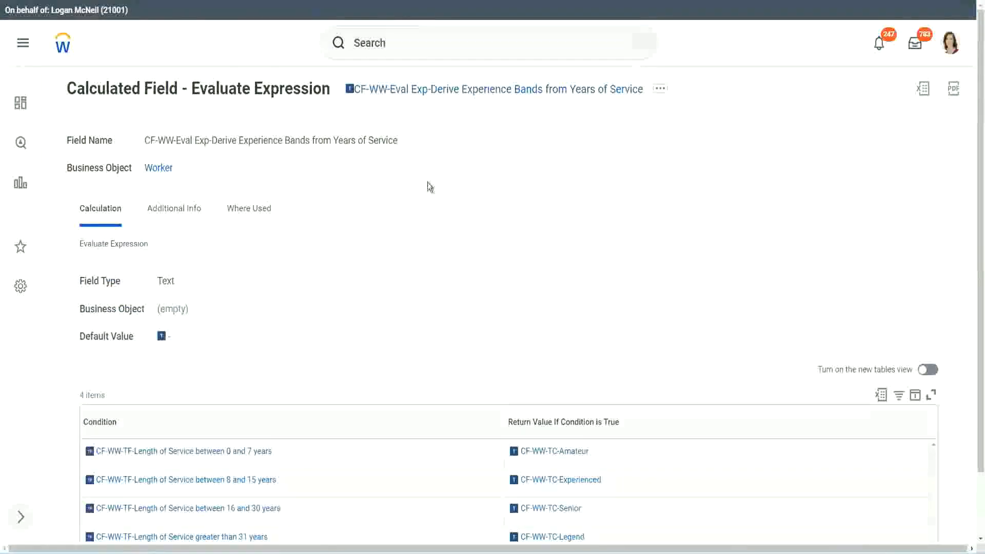
right_click(427, 96)
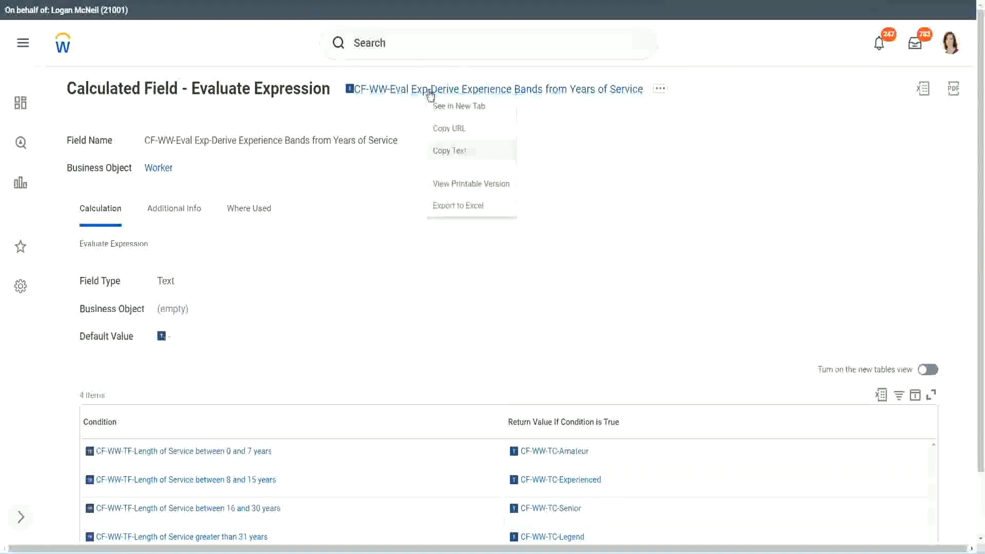
left_click(461, 153)
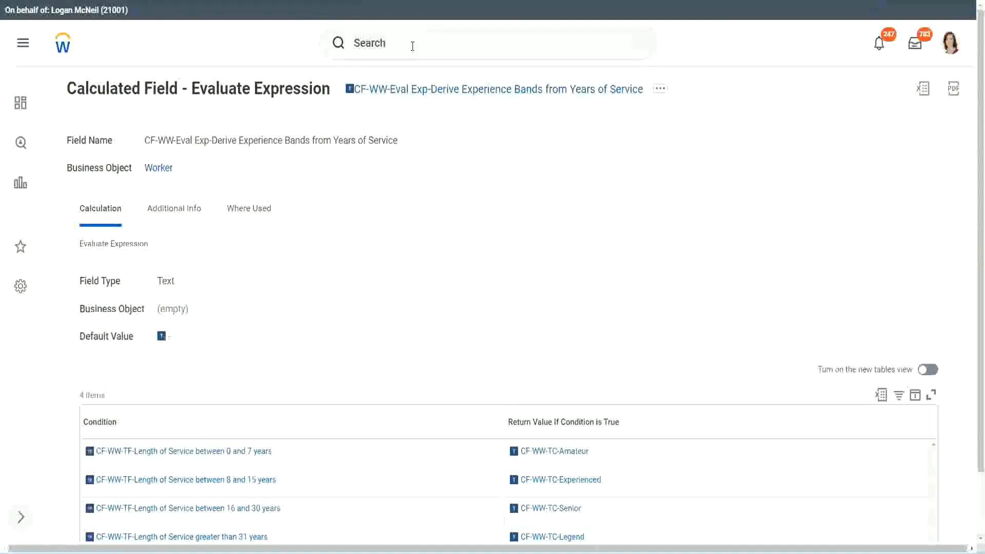
Search for "create calc field" and open the Create Calculated Field task
left_click(413, 46)
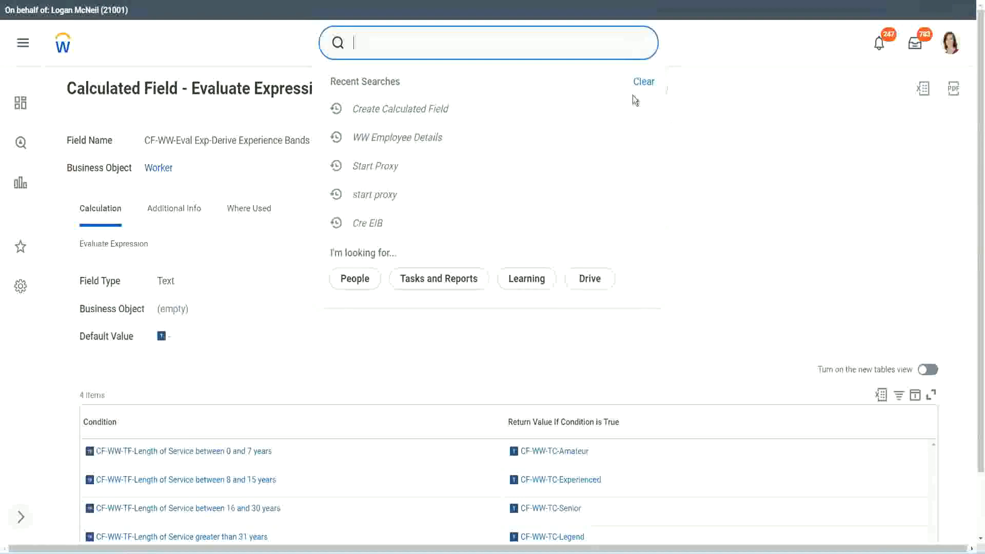
left_click(390, 38)
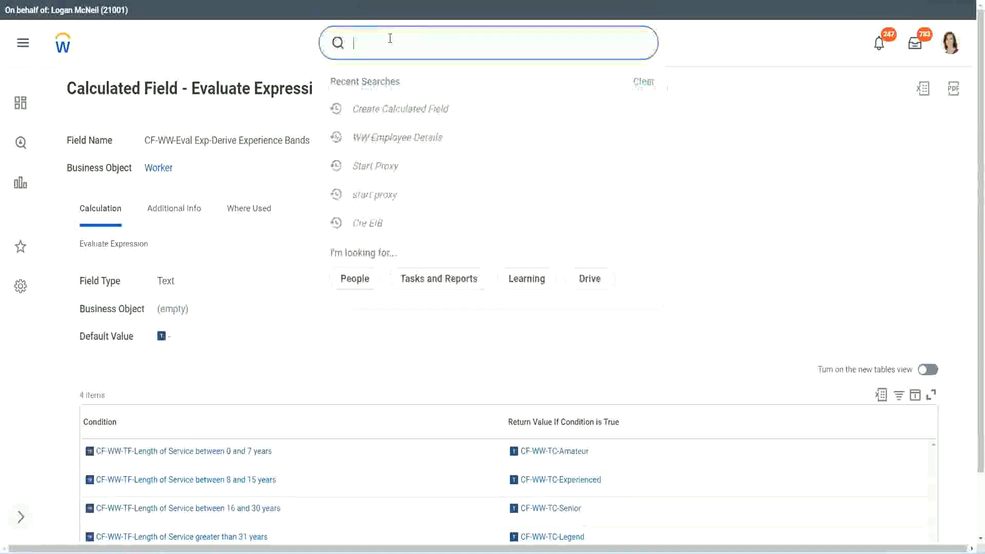
type("create calc")
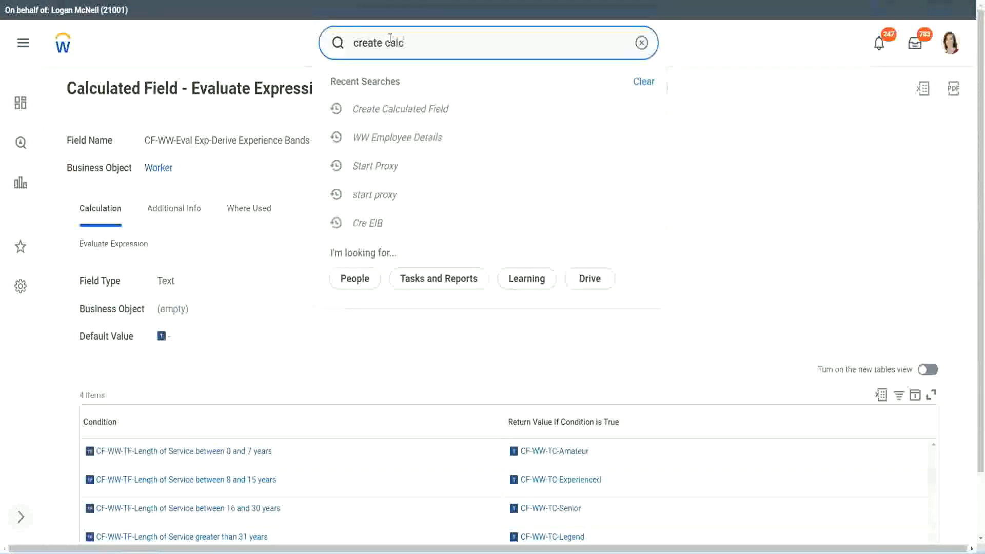
type(" field")
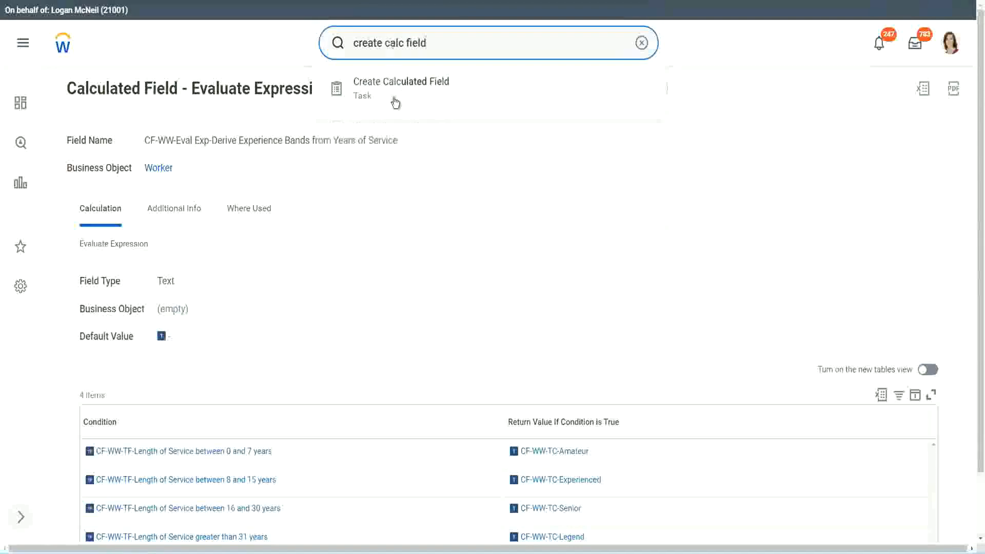
left_click(408, 95)
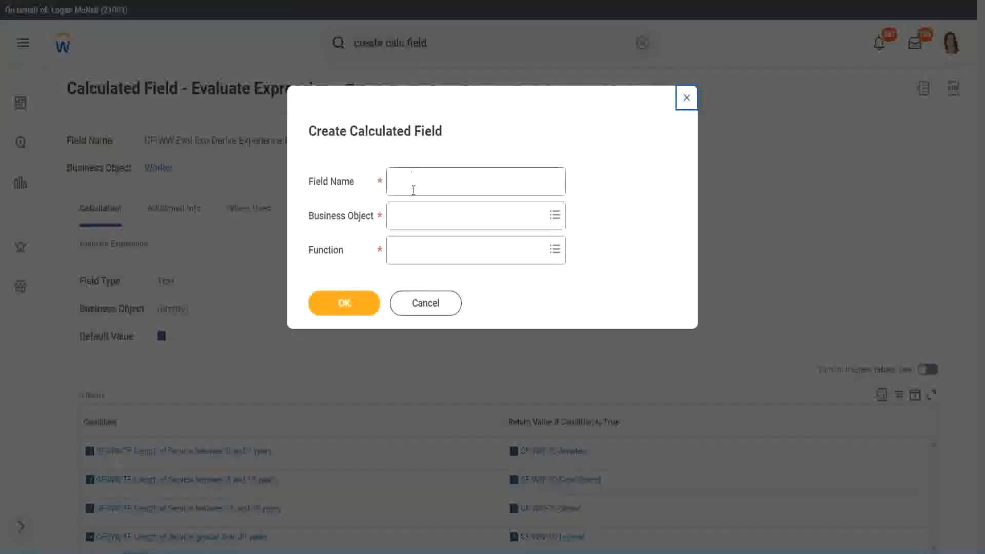
Name the new calculated field "CF-WW-LRB-Identify Experience Bands from years of Service"
left_click(415, 184)
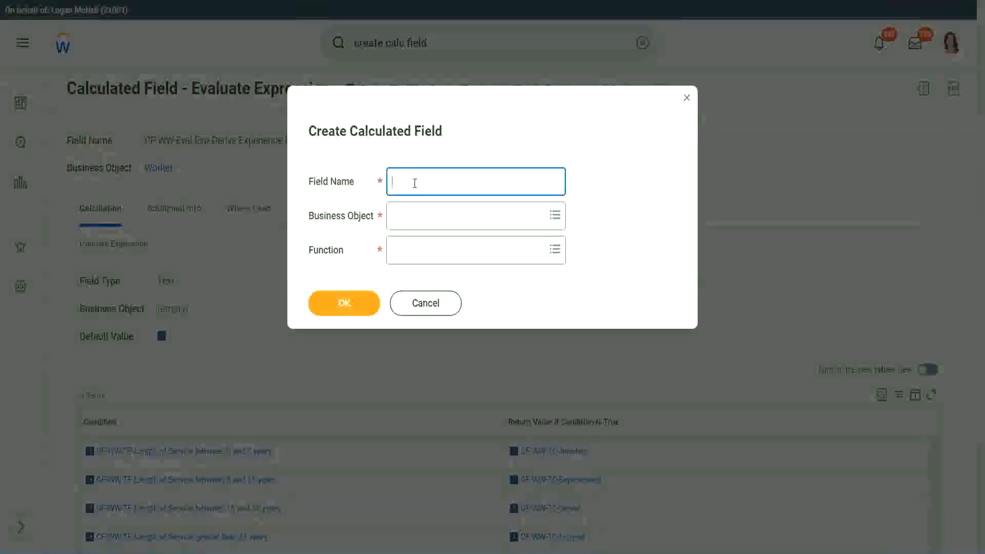
type("CF")
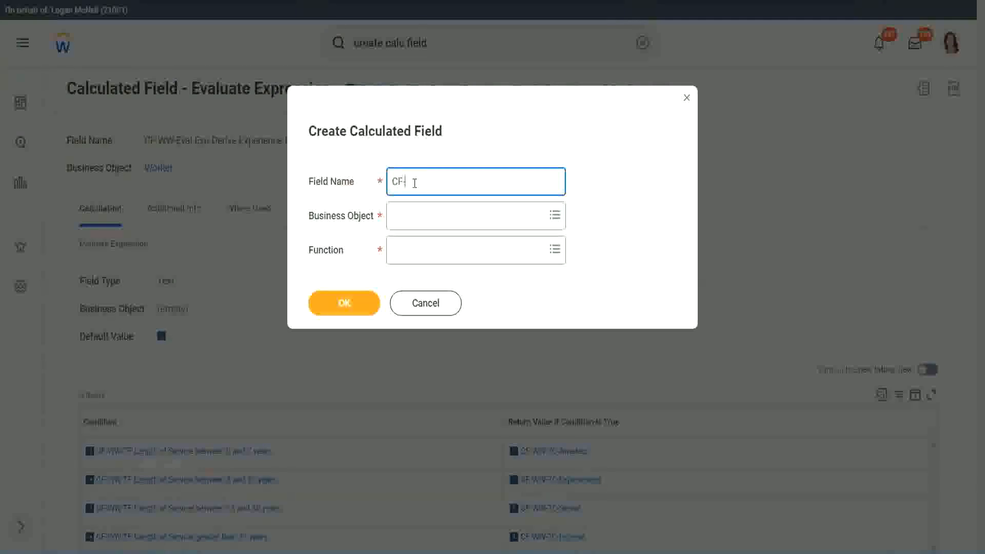
type("-WW-LRB-Identify Exe")
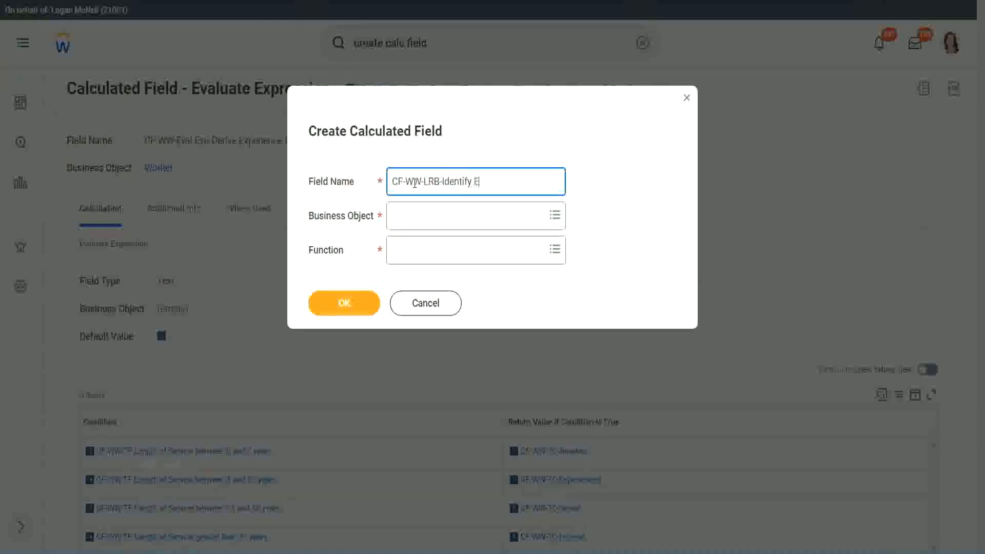
key("BackSpace")
type("e")
key("BackSpace")
type("perience")
key("BackSpace")
key("BackSpace")
type("ce Bands fro")
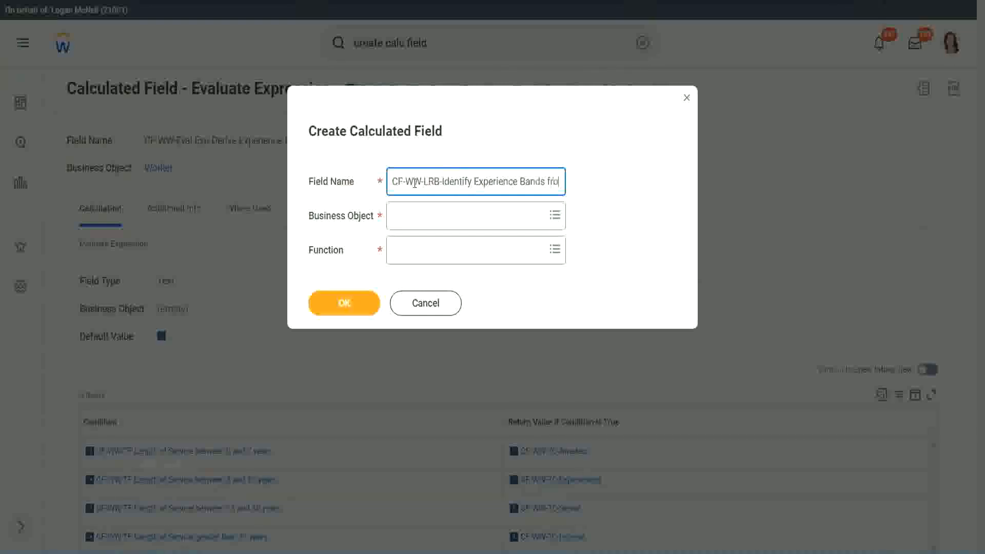
type("m years of Service")
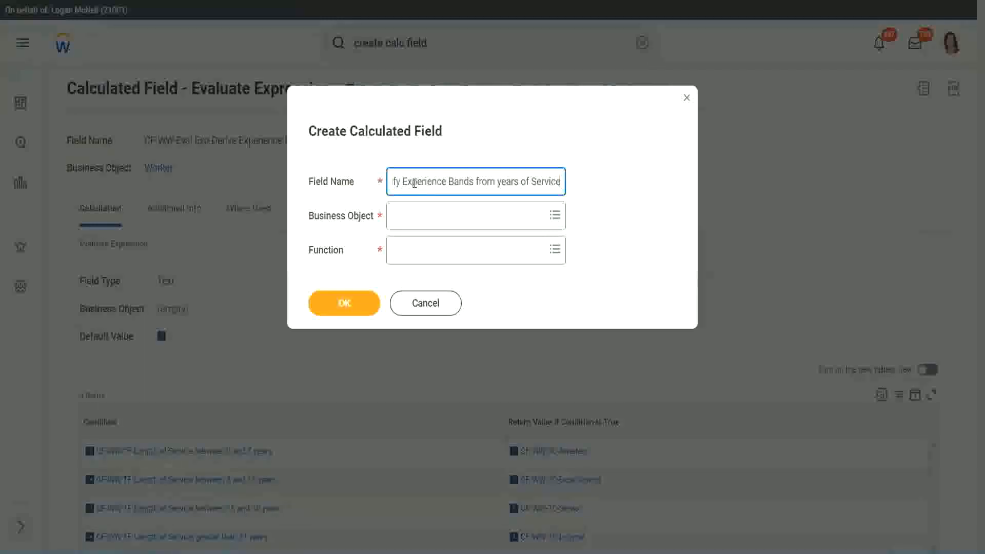
key("Tab")
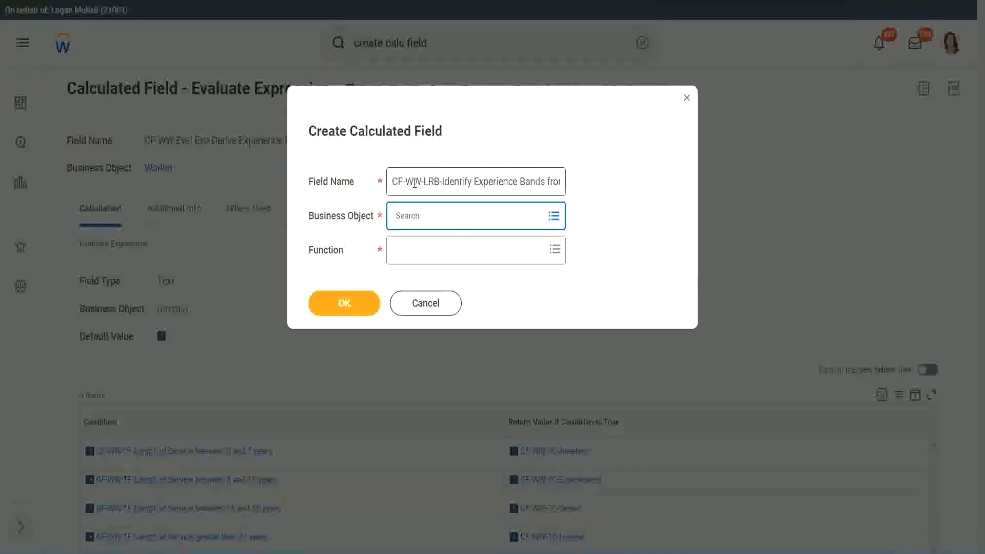
Set the business object to Worker and the function to Lookup Range Band, and proceed to the field's definition
type("worker")
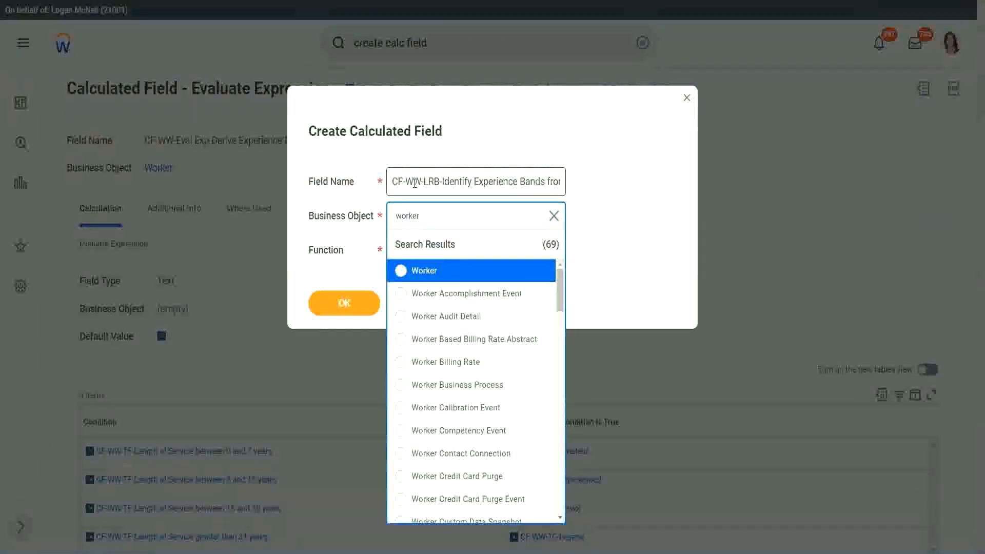
key("Return")
key("Tab")
type("lrb")
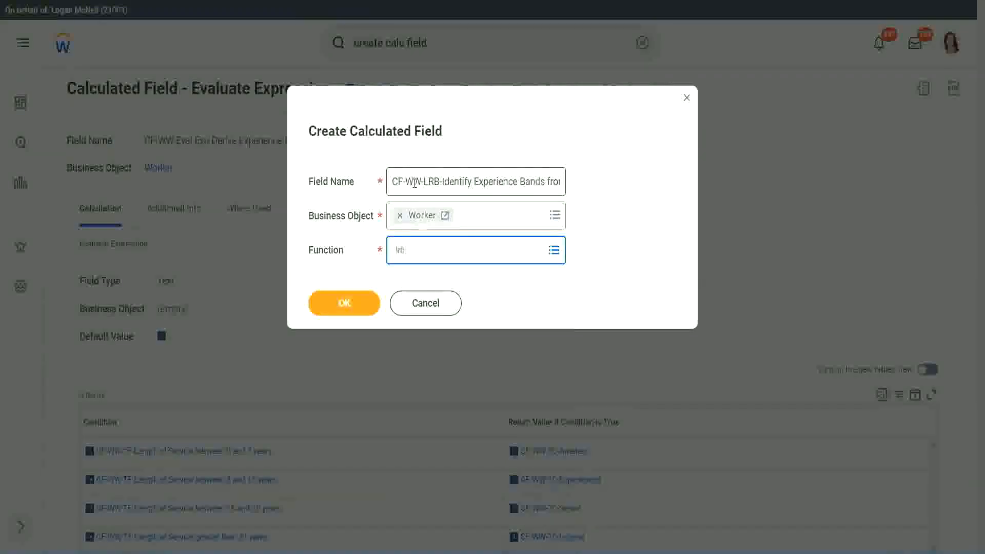
key("Return")
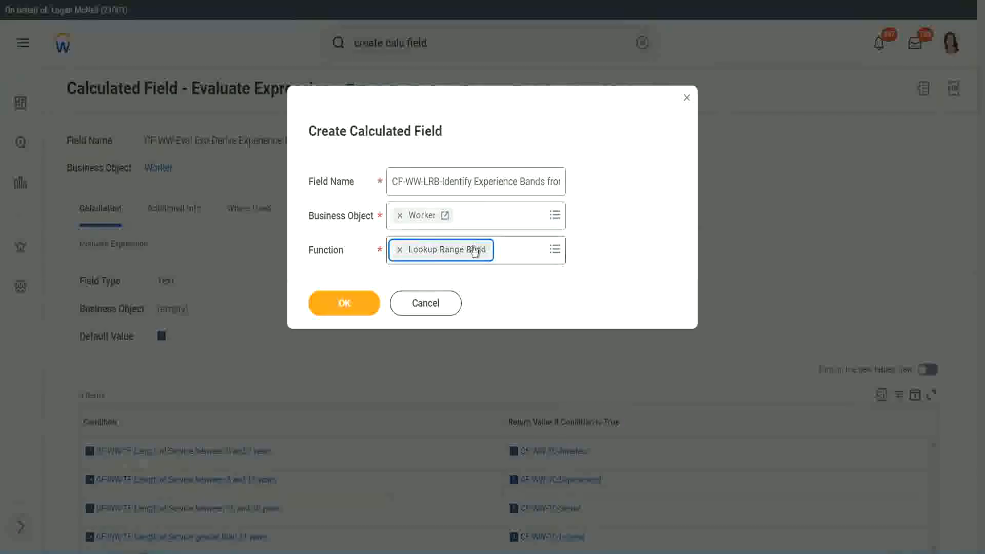
left_click(352, 304)
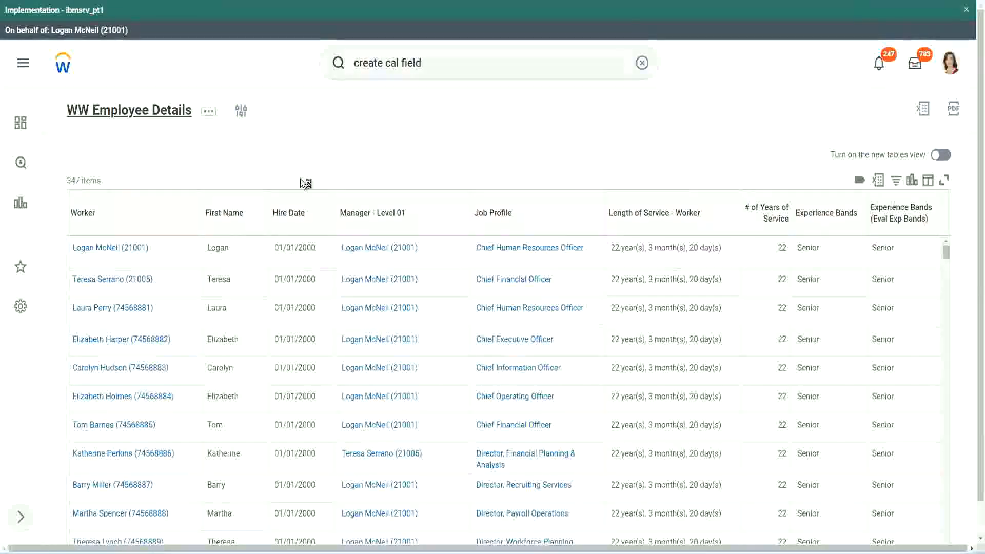
Copy the name "CF-WW-Convert Text To Number-Number of Years from Length of Service" from the WW Employee Details report definition and use it as source field
left_click(351, 313)
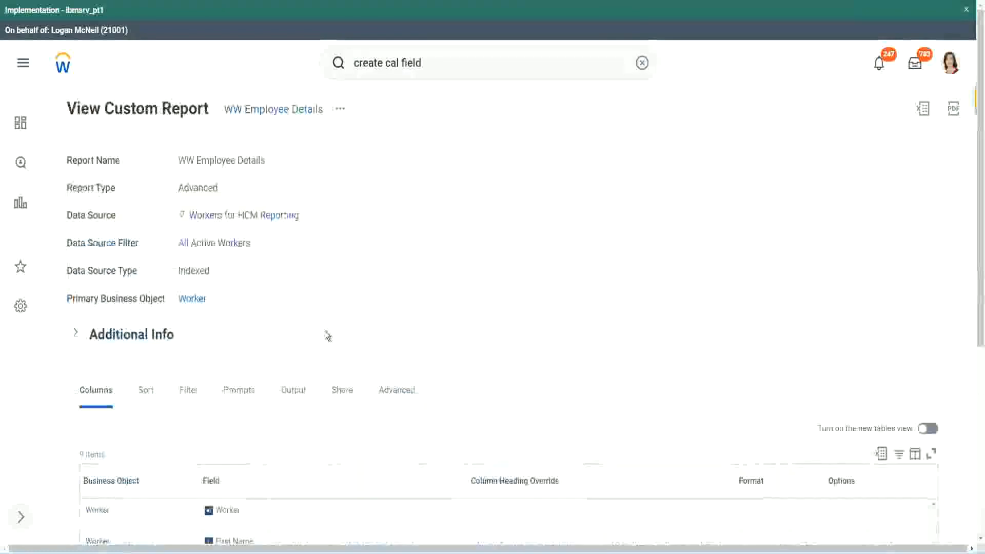
scroll(330, 333, "down", 5)
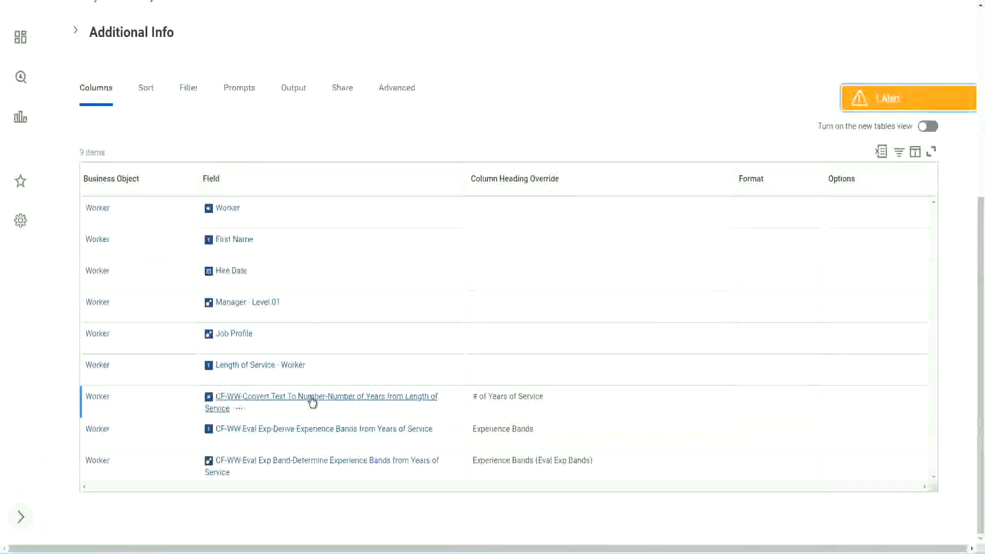
right_click(311, 402)
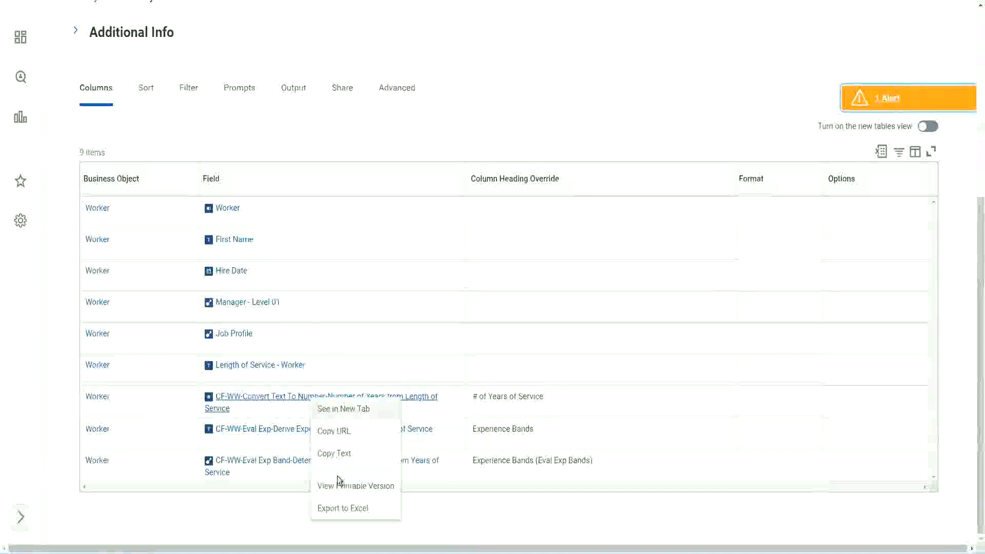
left_click(335, 453)
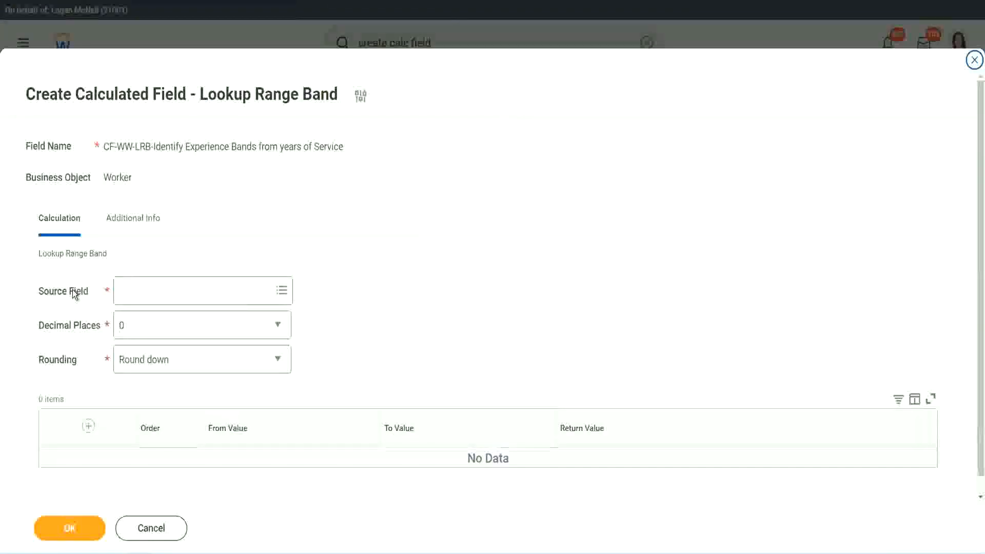
left_click(153, 292)
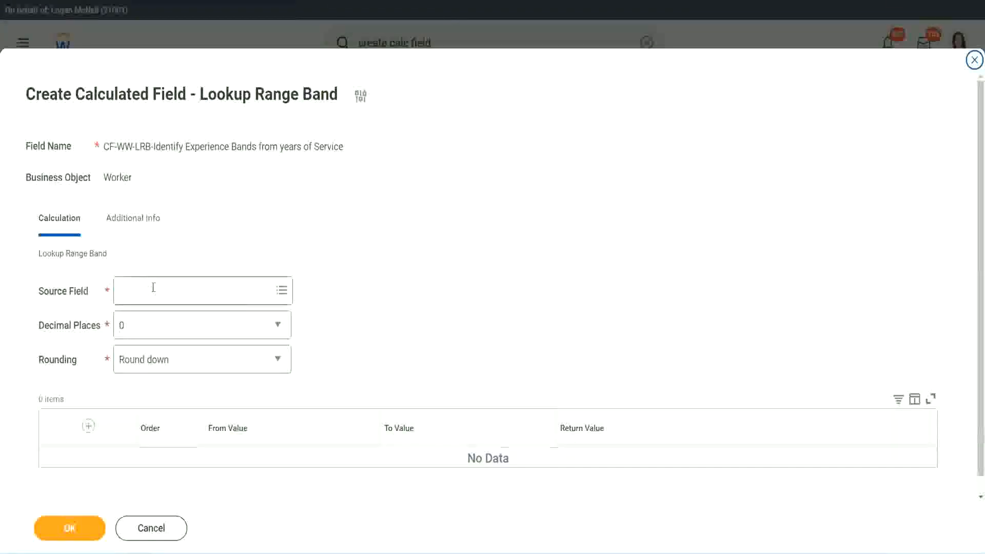
key("Return")
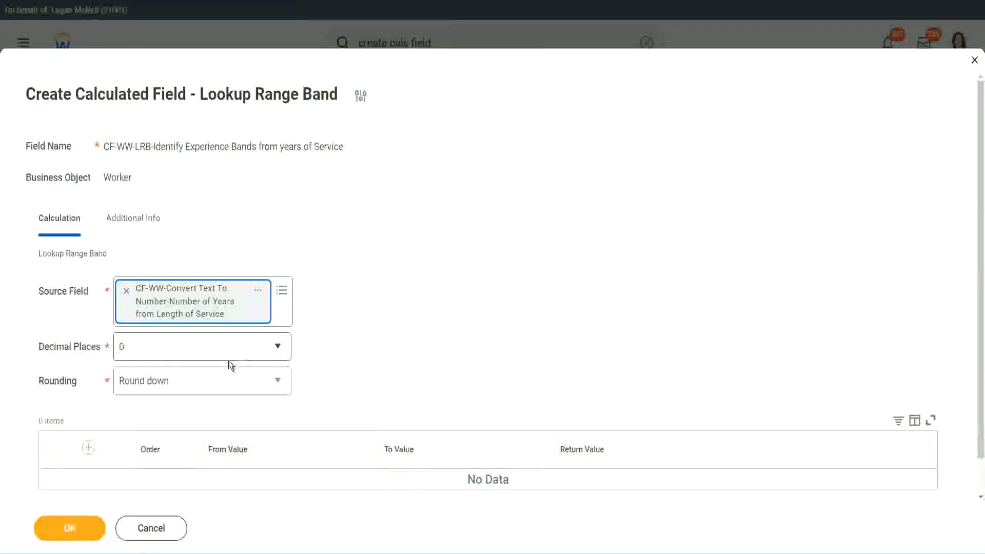
Set the lookup's decimal places to 0 and its rounding to Round
left_click(193, 352)
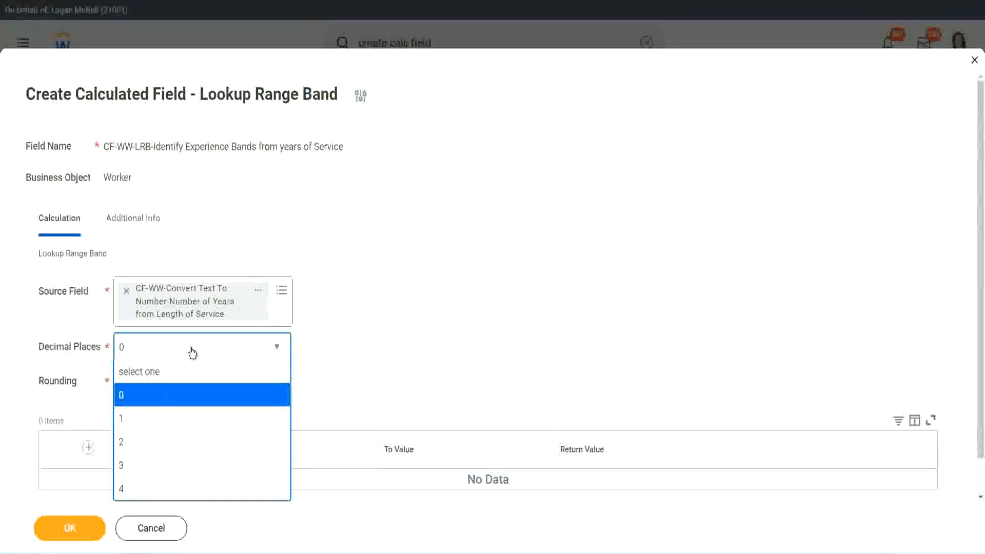
left_click(125, 400)
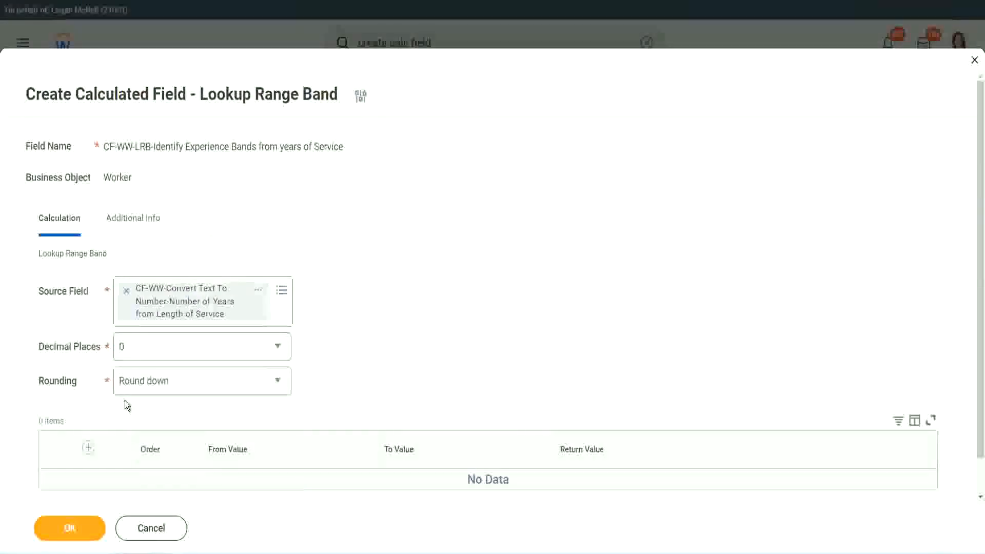
left_click(158, 385)
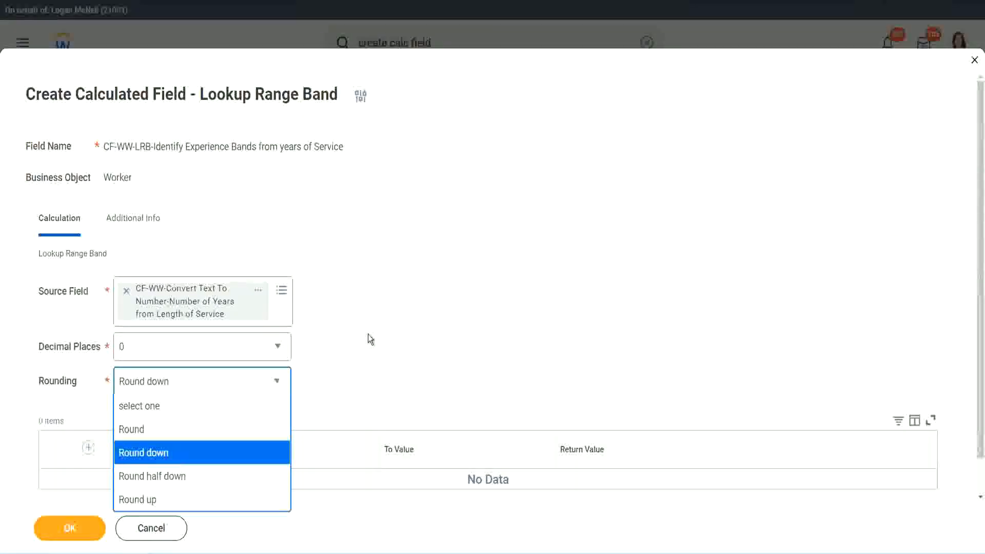
left_click(347, 380)
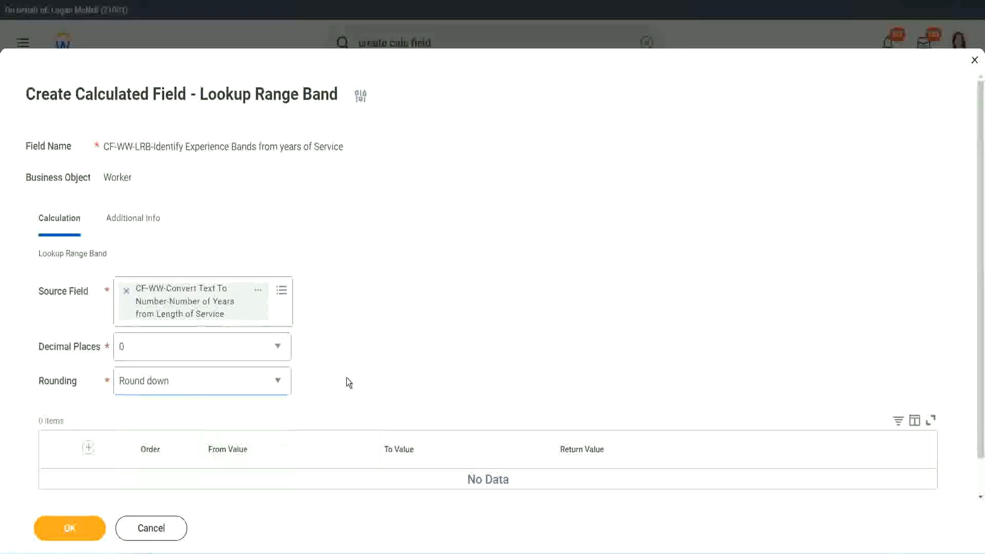
left_click(166, 380)
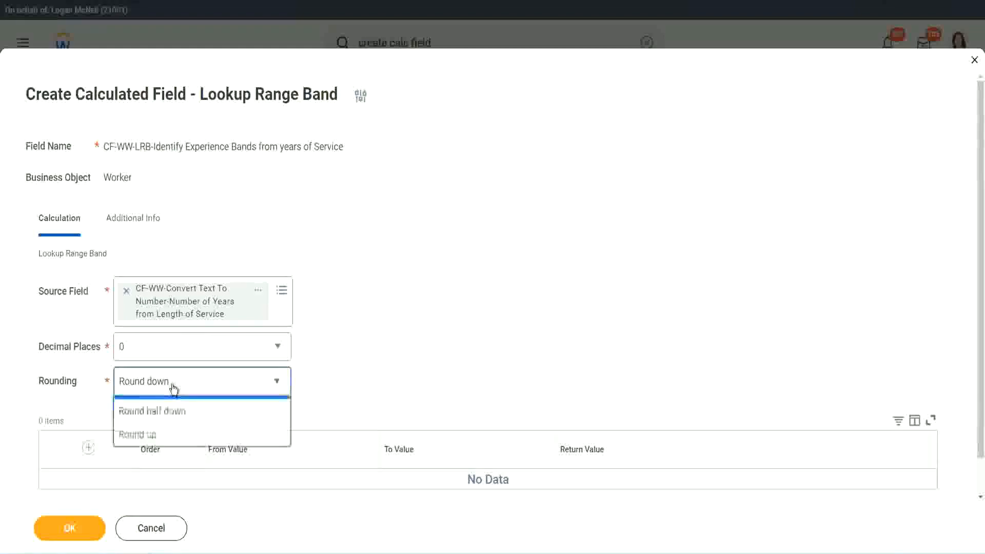
left_click(163, 430)
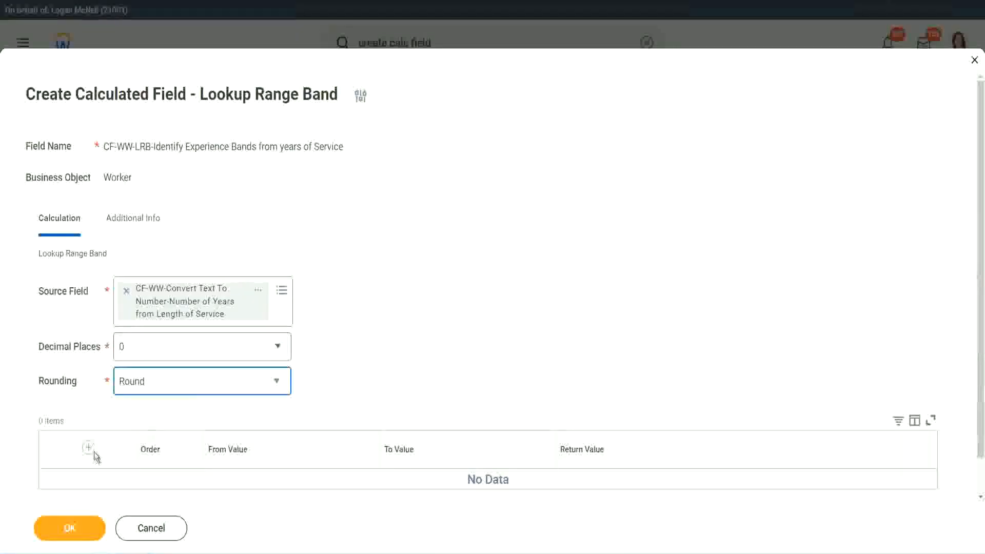
Add the first range band from 0 to 7 with the return value "Amateur"
left_click(392, 352)
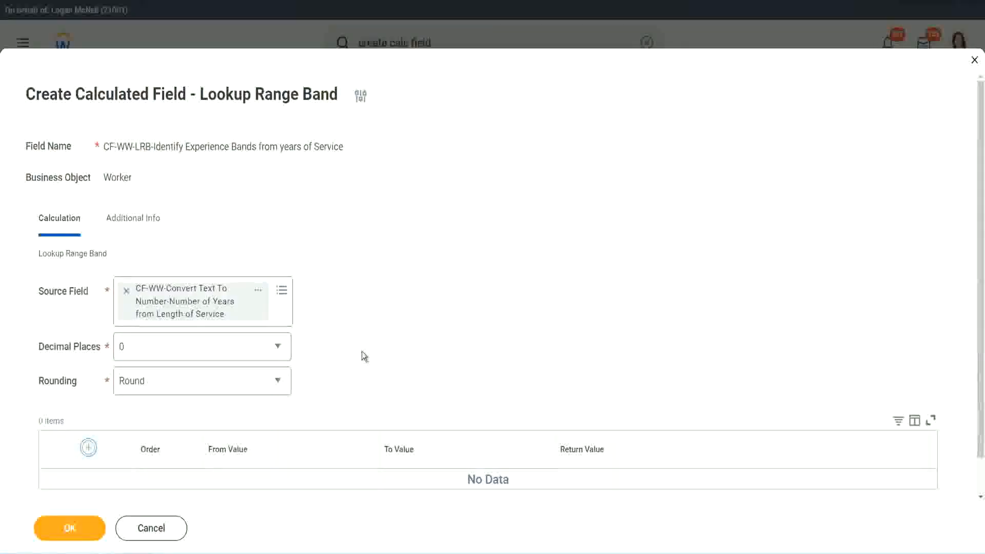
scroll(411, 305, "down", 2)
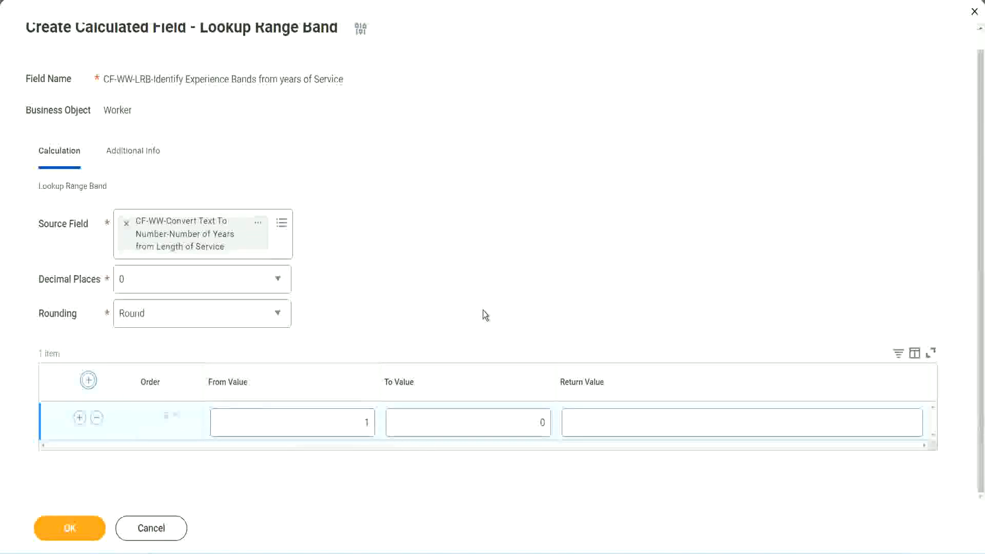
left_click(361, 426)
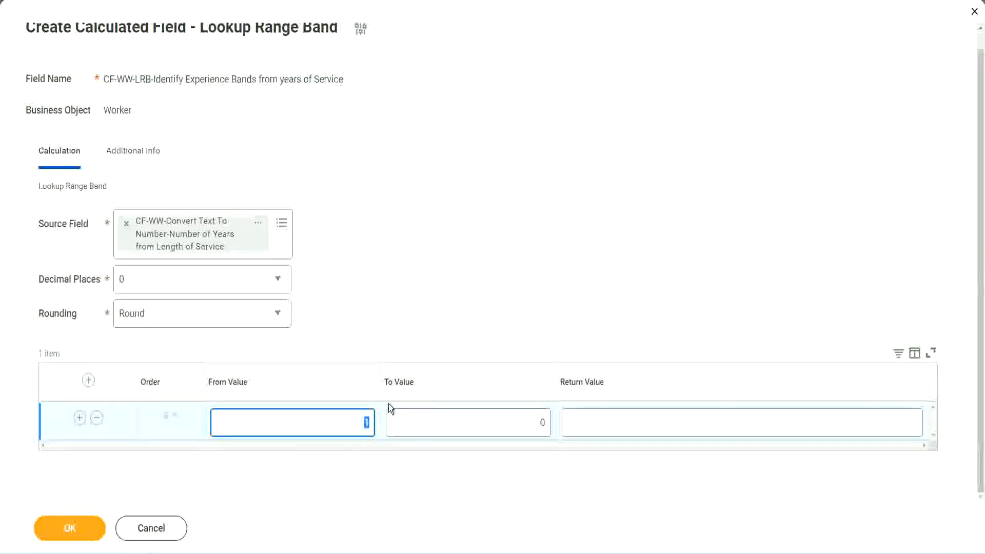
type("0")
key("Tab")
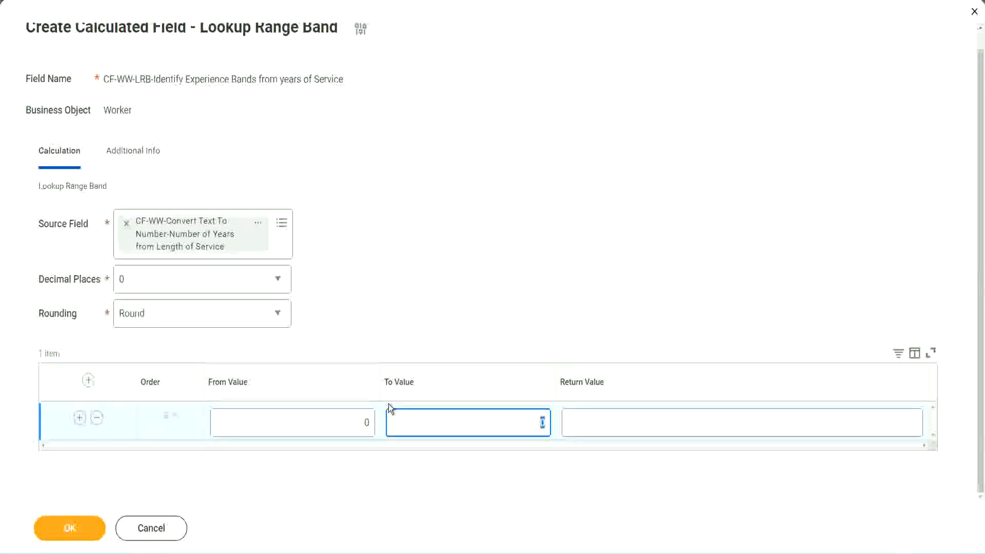
type("7")
key("Tab")
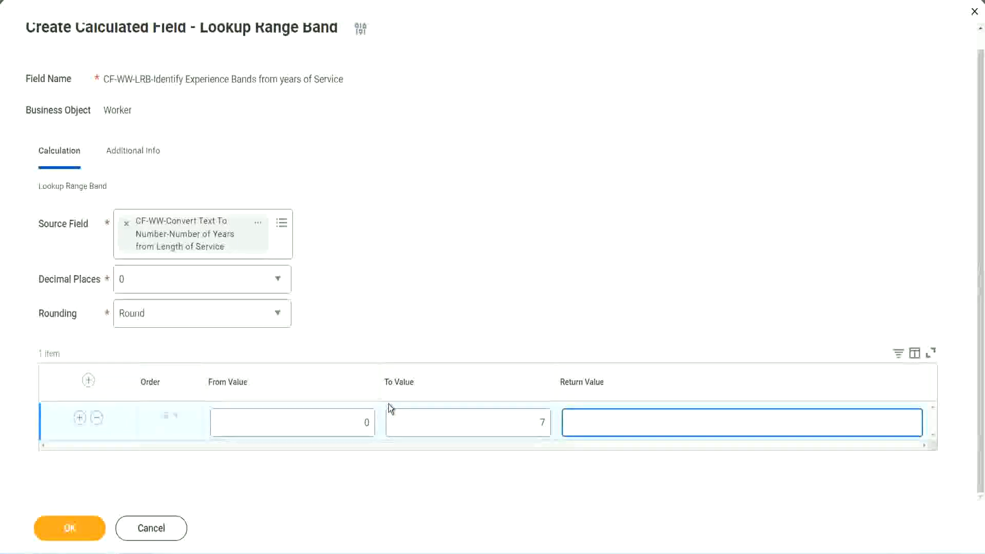
type("Amateur")
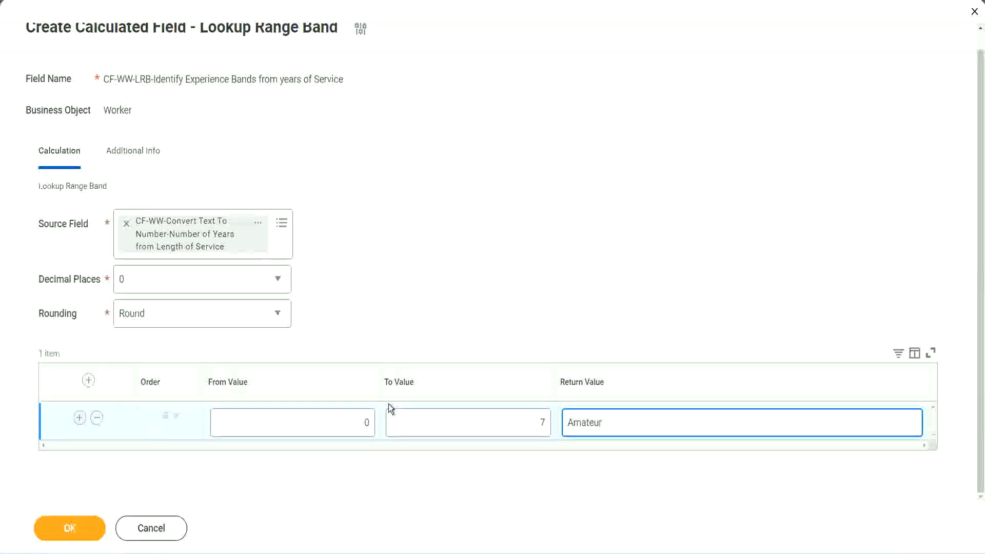
left_click(341, 430)
left_click(528, 414)
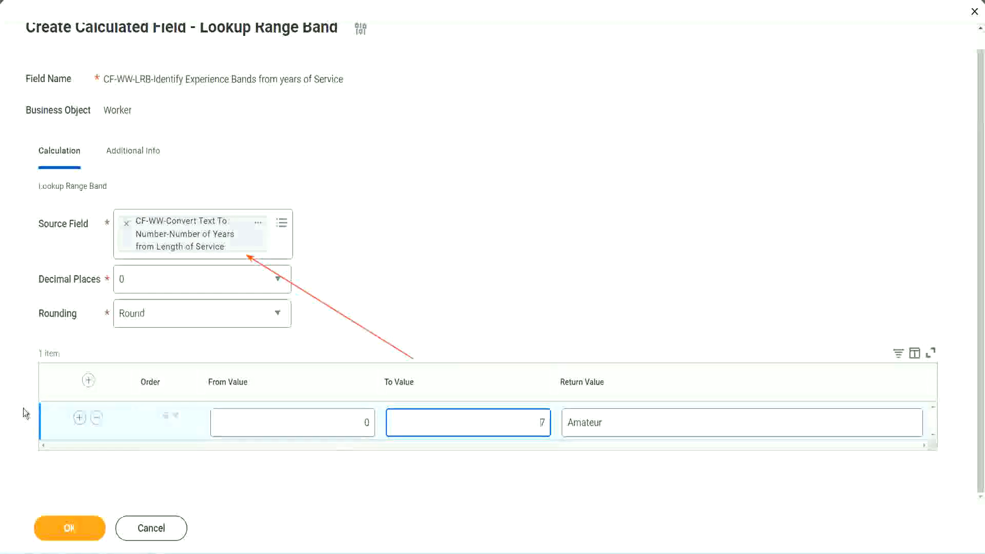
Add a second range band from 8 to 15 with the return value "Experienced"
left_click(79, 419)
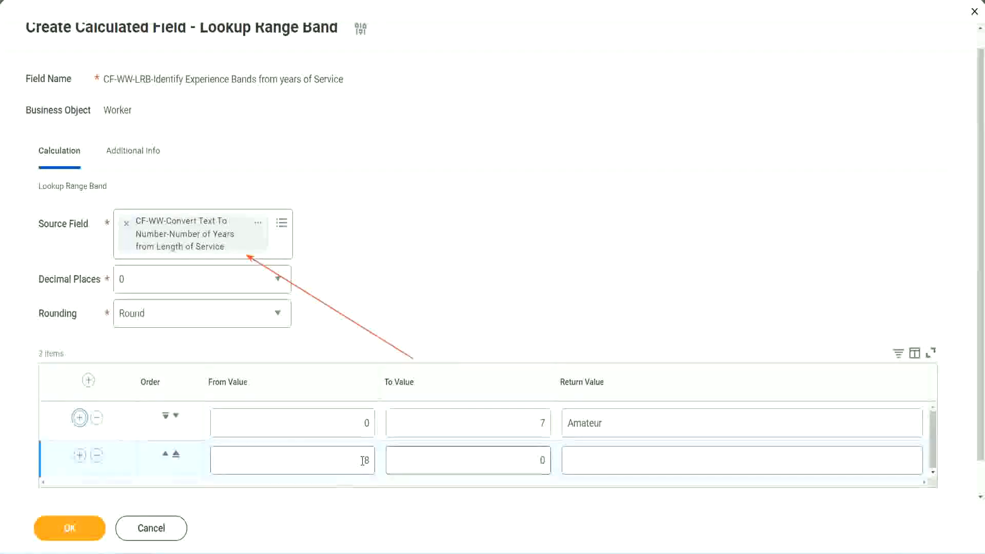
left_click(371, 462)
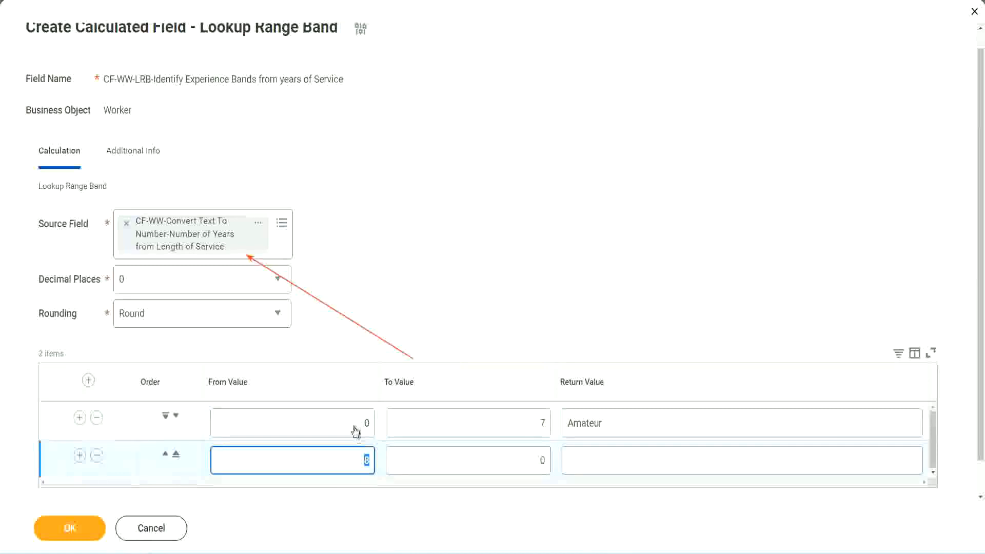
left_click(539, 423)
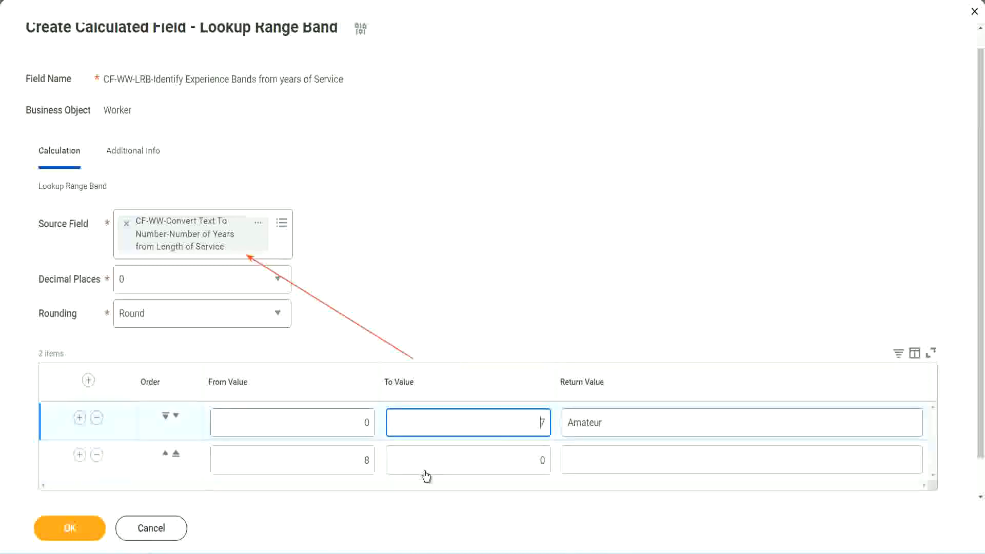
left_click(349, 460)
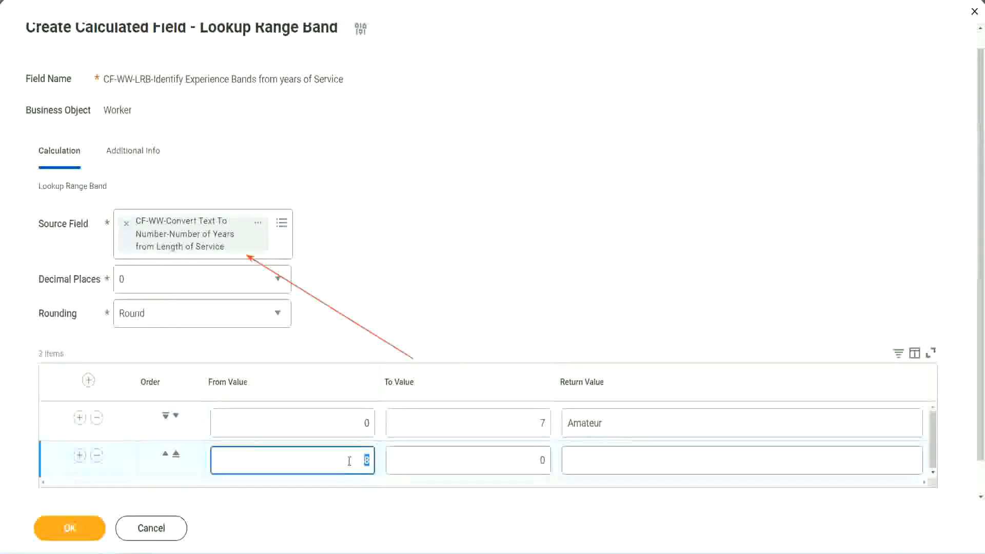
left_click(534, 461)
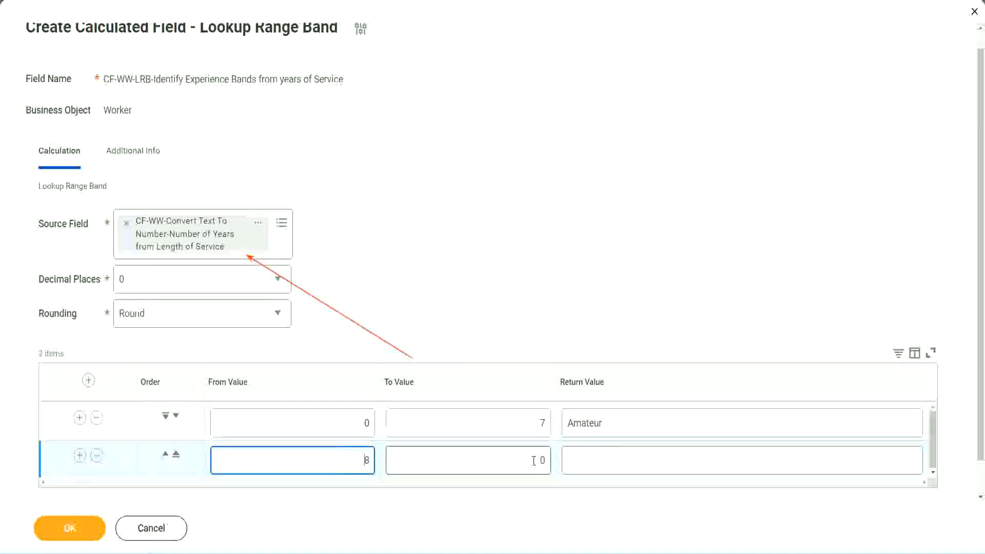
left_click(534, 461)
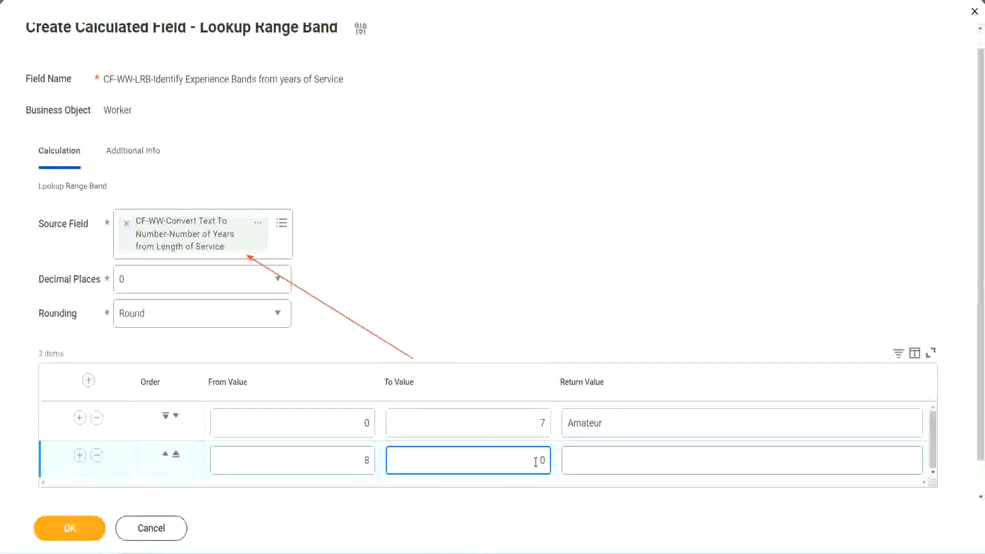
key("BackSpace")
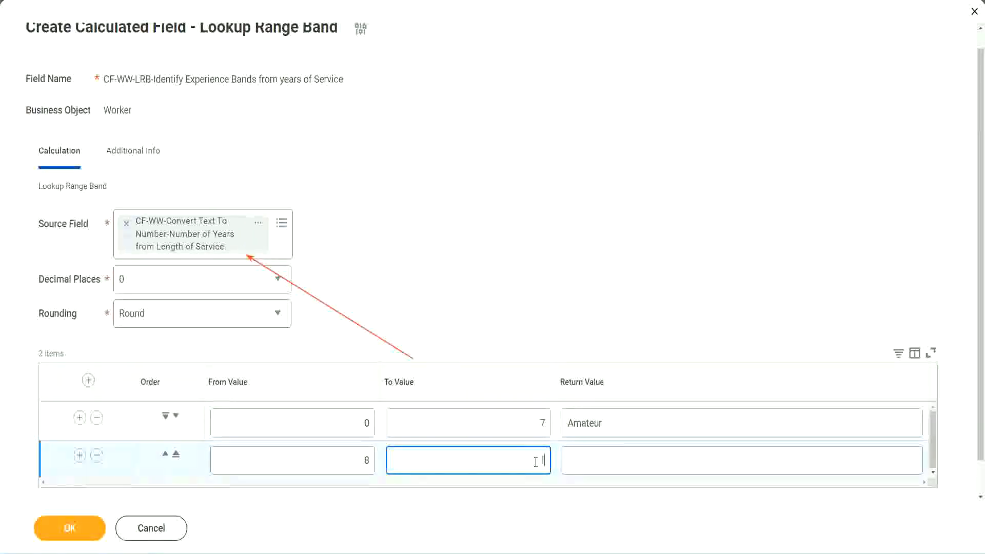
type("15")
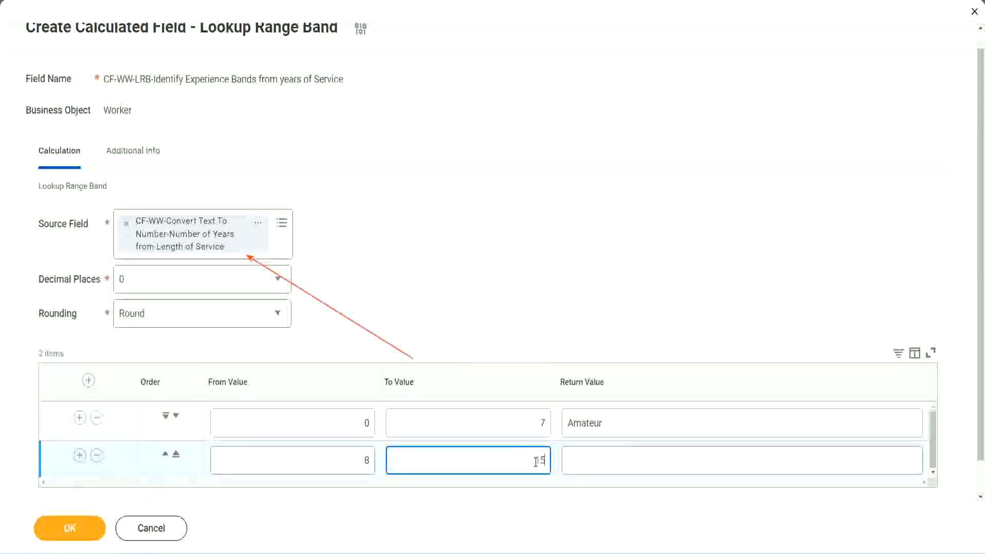
left_click(607, 458)
type("Ex")
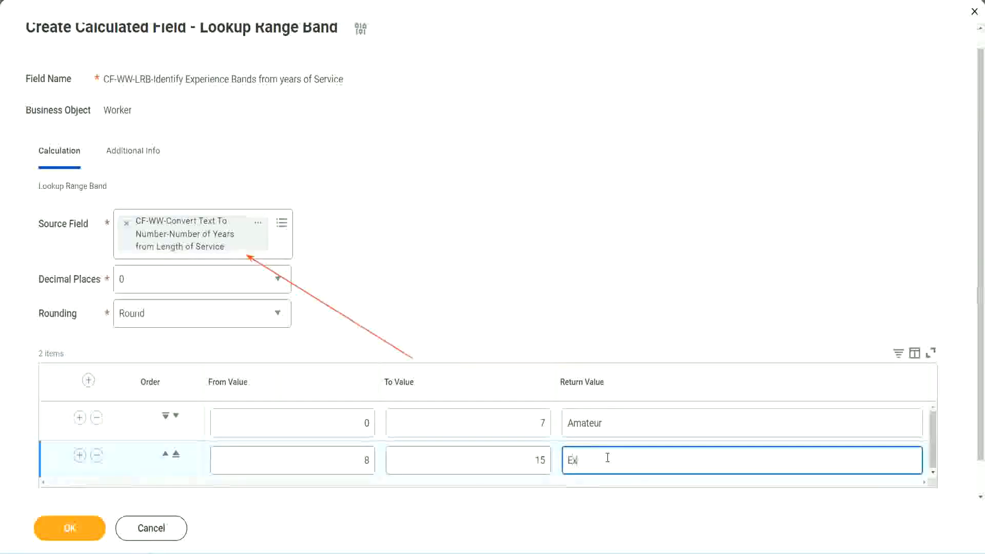
type("perienced")
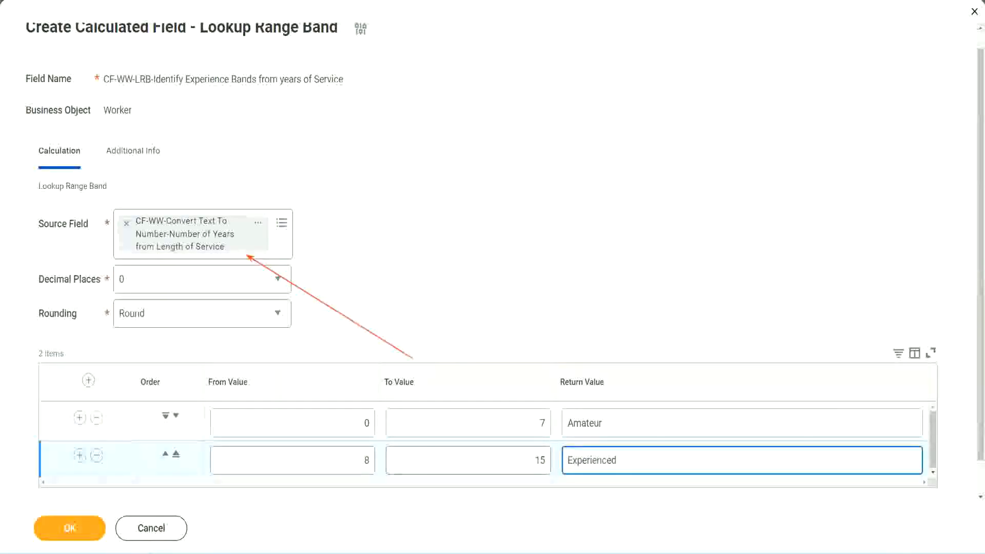
Add a third range band from 16 to 30 with the return value "Senior"
left_click(79, 455)
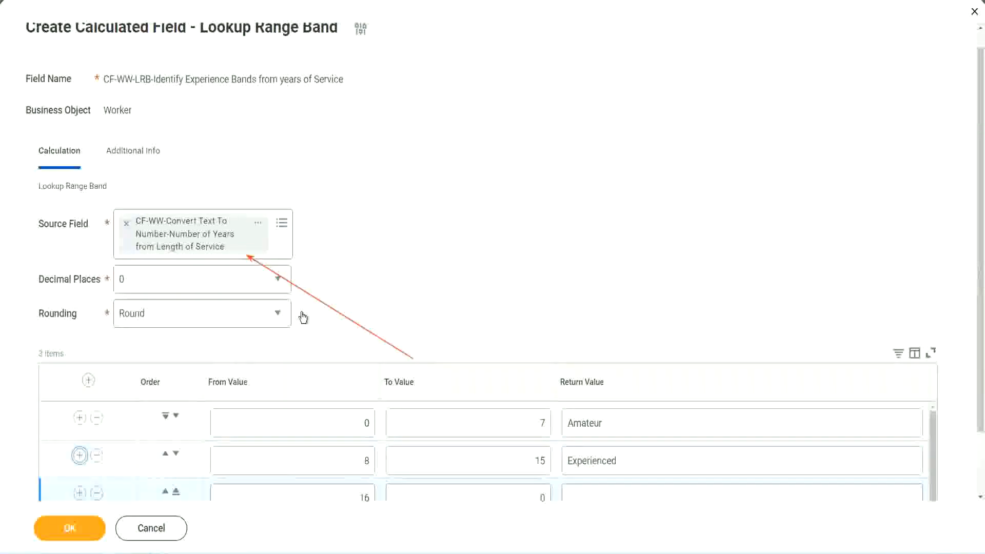
scroll(302, 315, "down", 2)
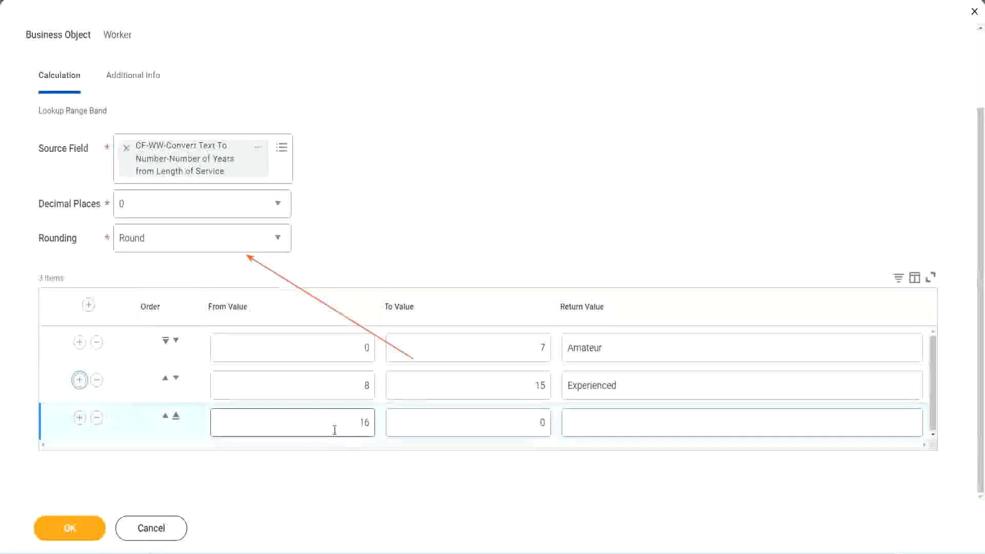
left_click(414, 422)
left_click(523, 421)
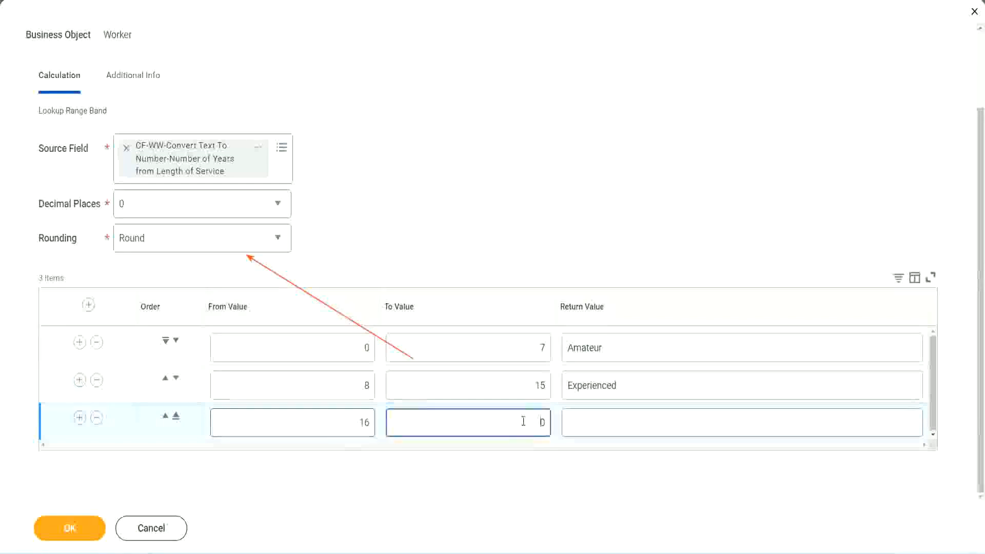
type("3")
key("Tab")
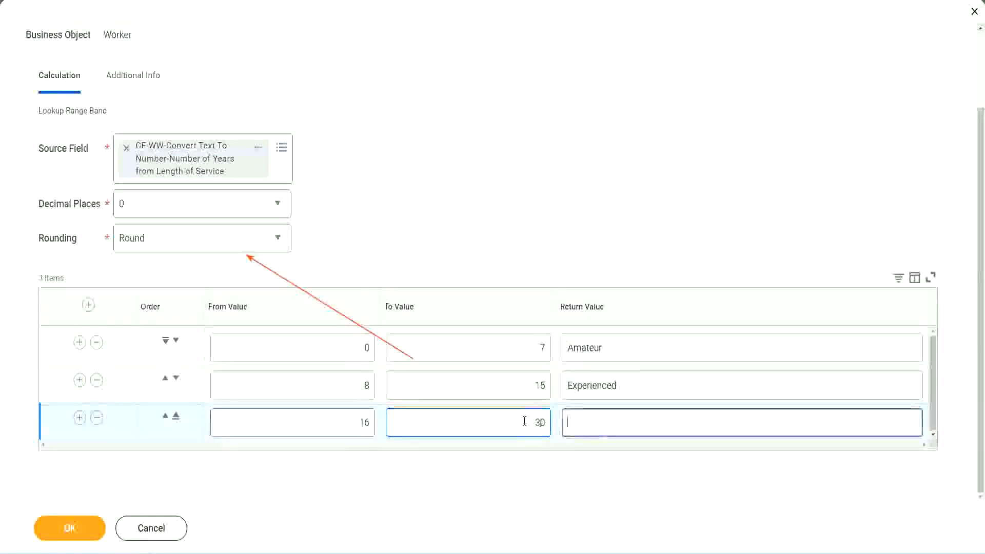
type("L")
key("BackSpace")
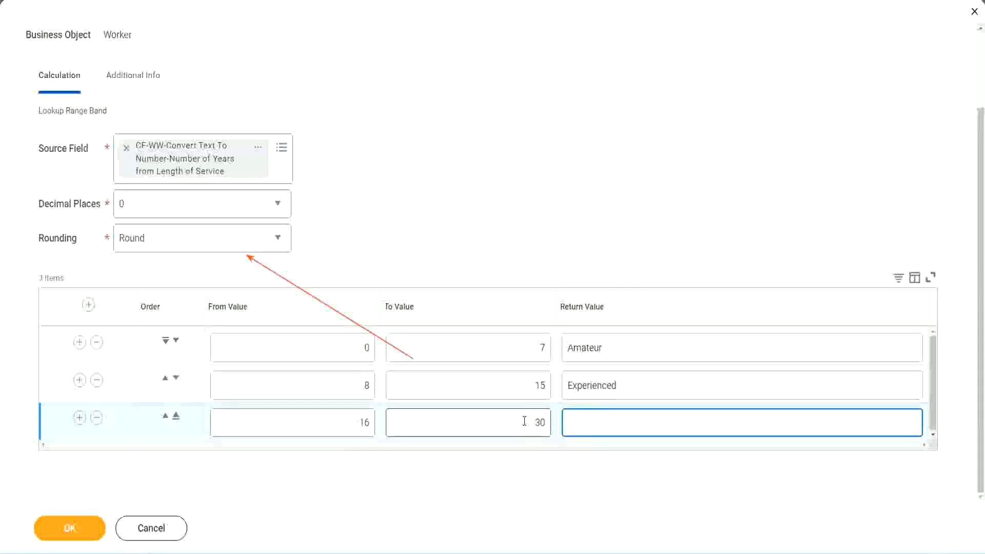
type("Senior")
Add a fourth range band from 31 to 1000 with the return value "Legend"
left_click(79, 418)
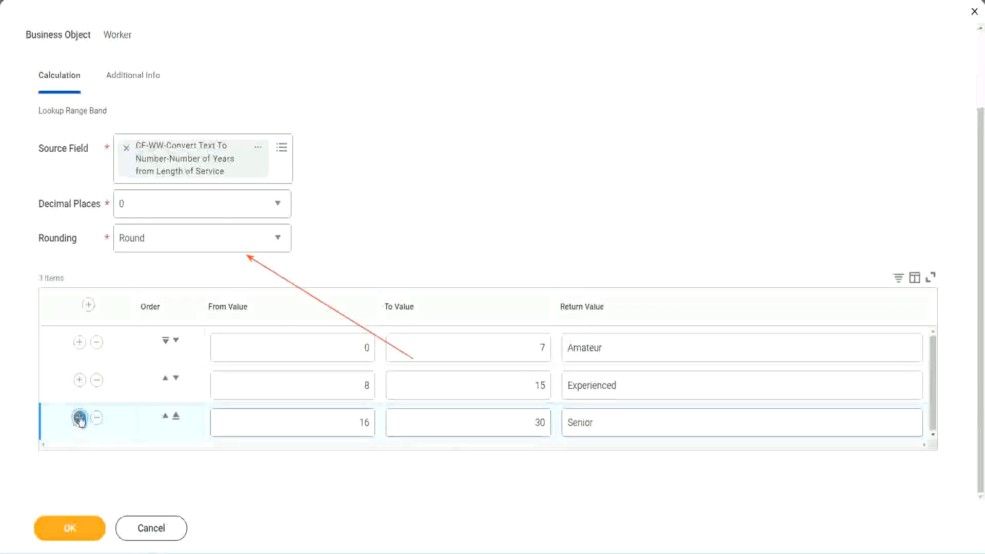
left_click(327, 417)
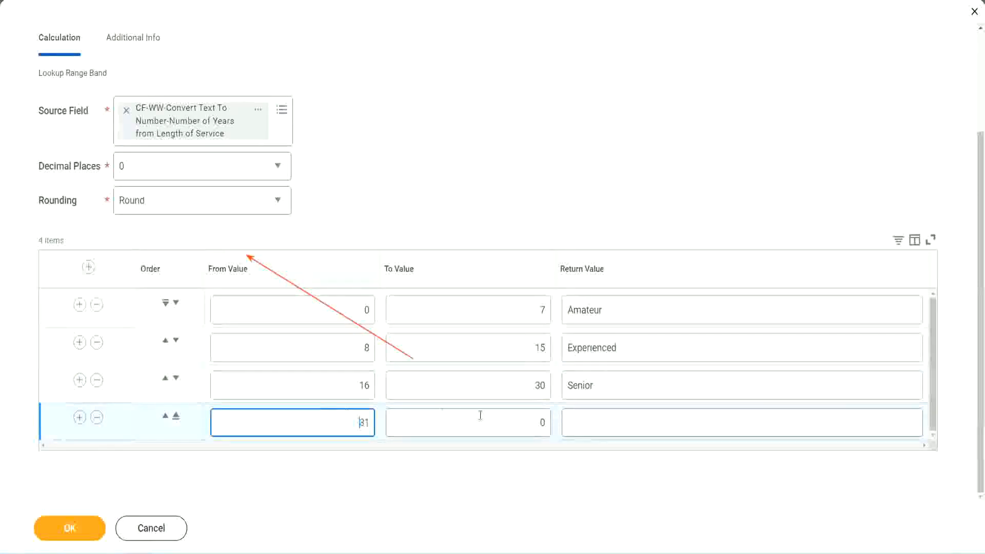
left_click(530, 423)
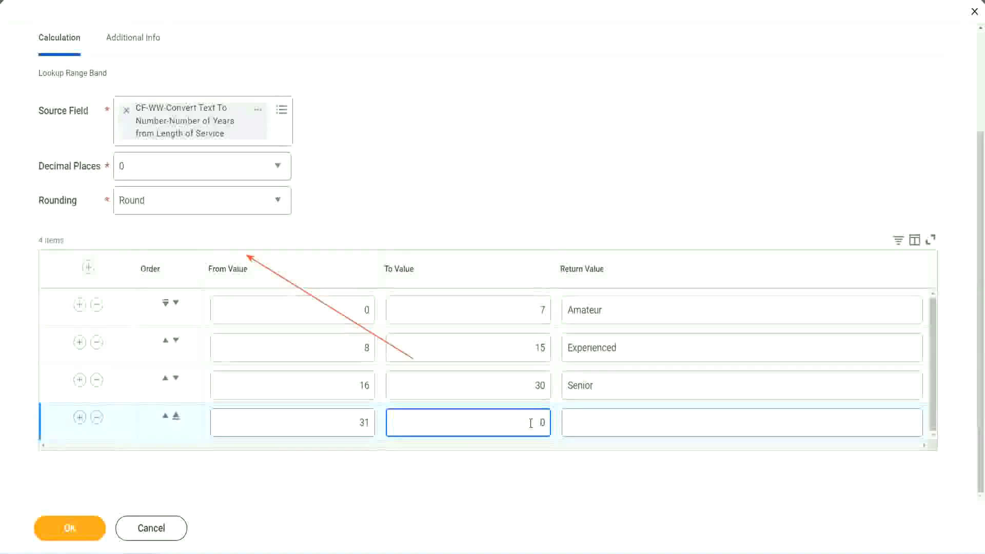
type("1000")
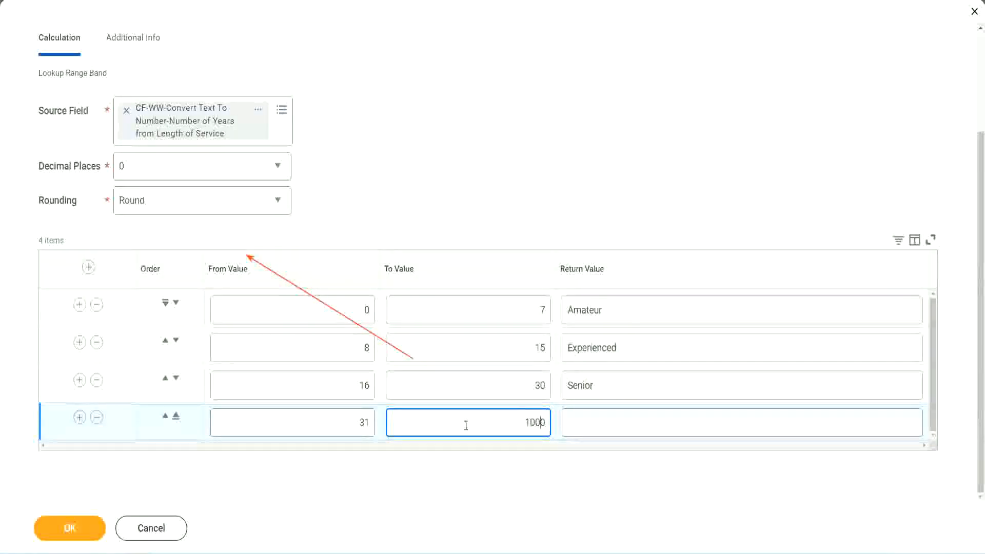
left_click_drag(512, 417, 560, 419)
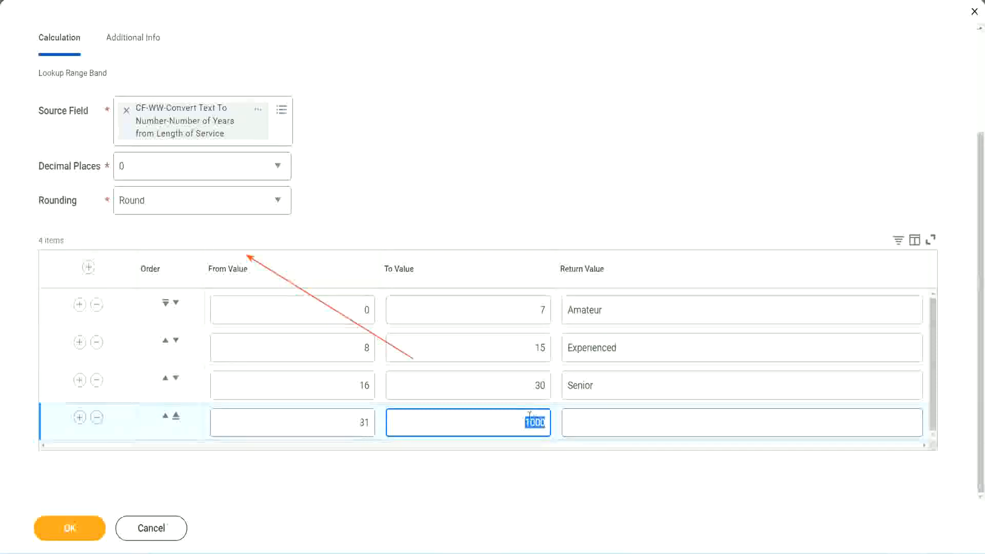
left_click_drag(521, 418, 552, 420)
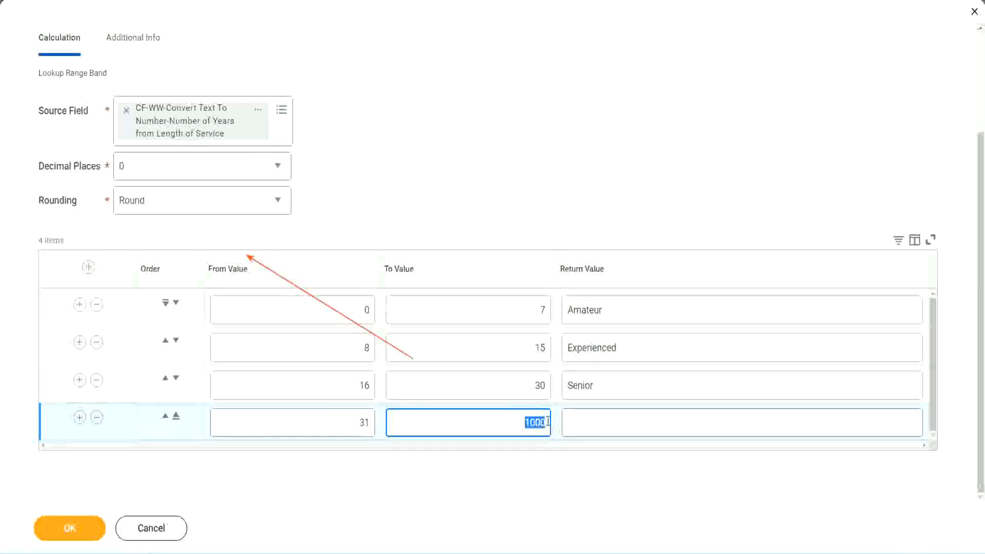
left_click(614, 423)
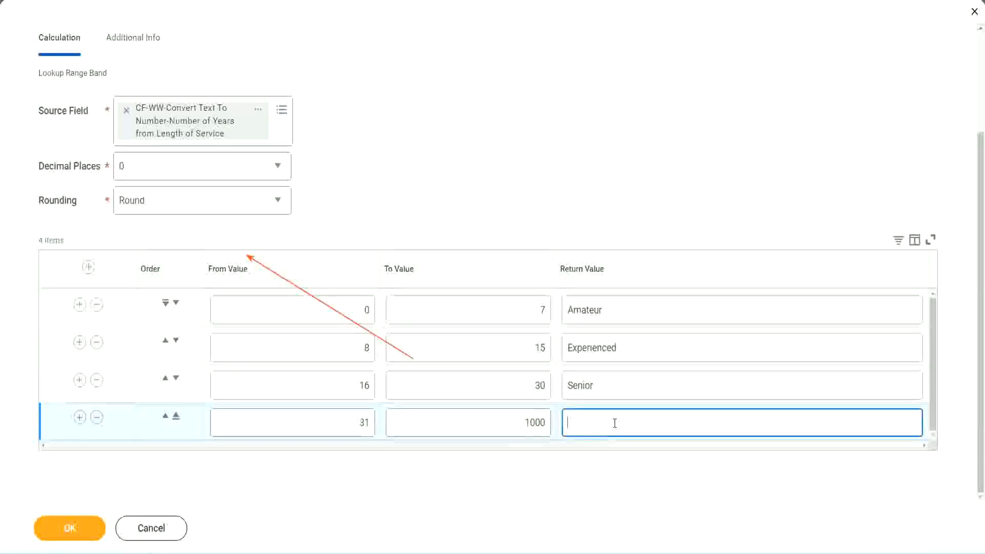
type("Legend")
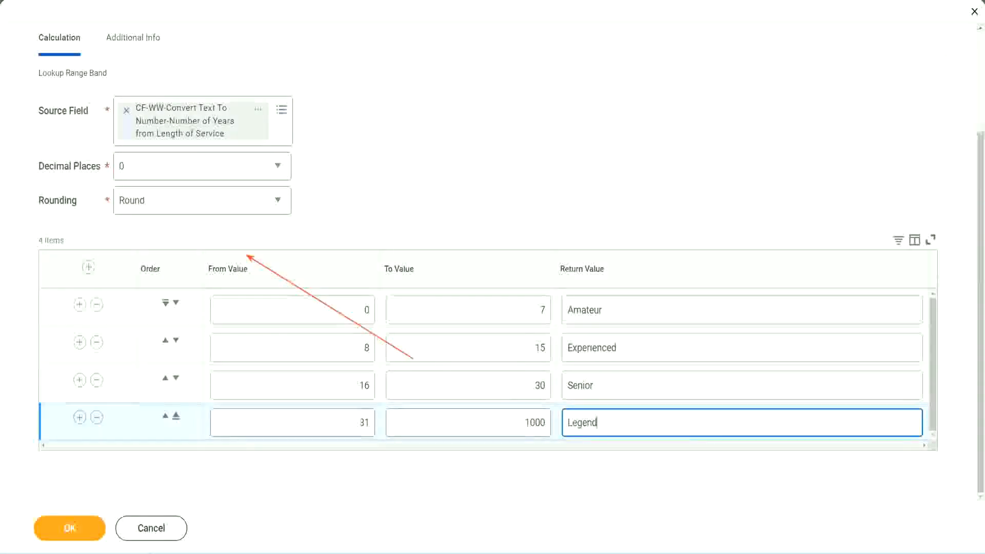
left_click(458, 171)
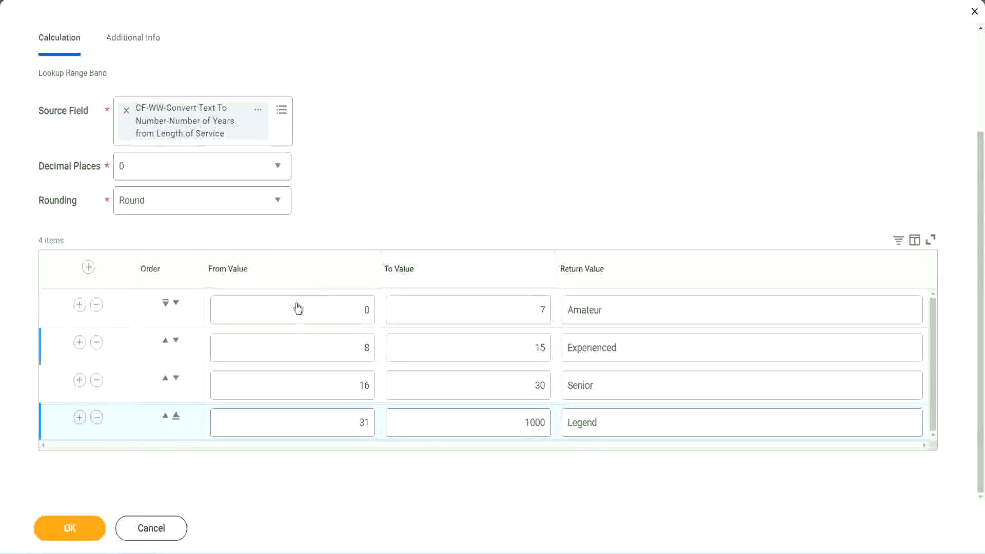
Review the return values of all four range bands and the limits of the first band
double_click(640, 308)
double_click(636, 349)
double_click(620, 386)
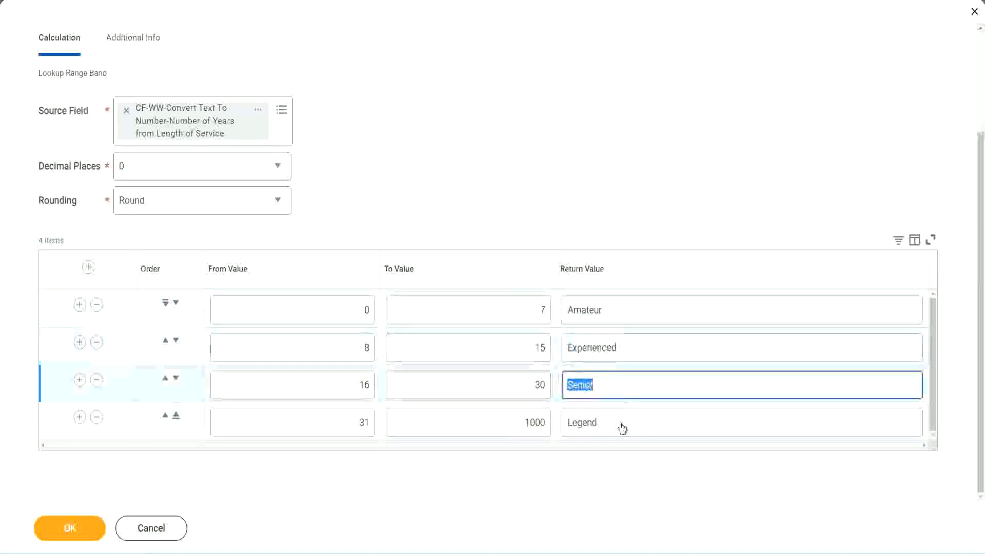
double_click(622, 422)
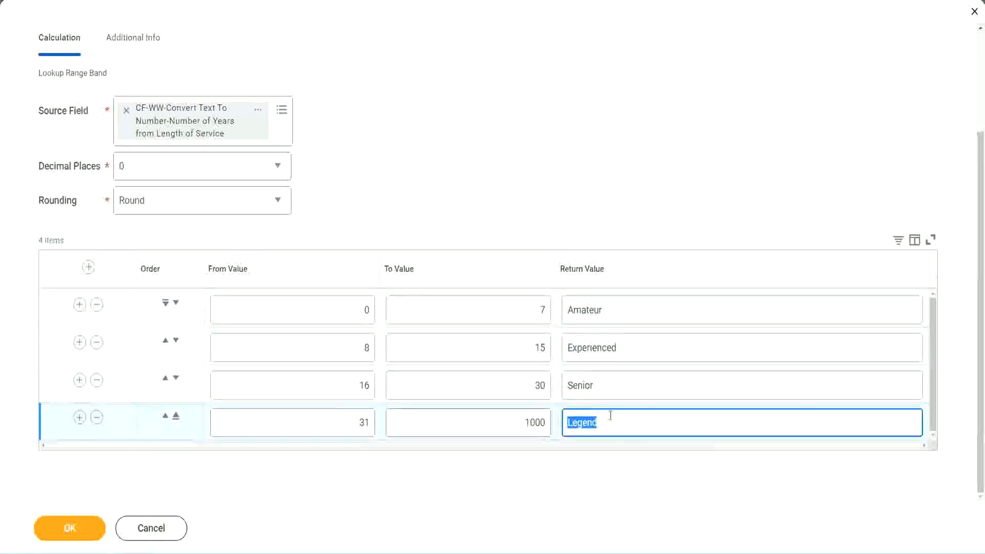
double_click(315, 312)
double_click(504, 308)
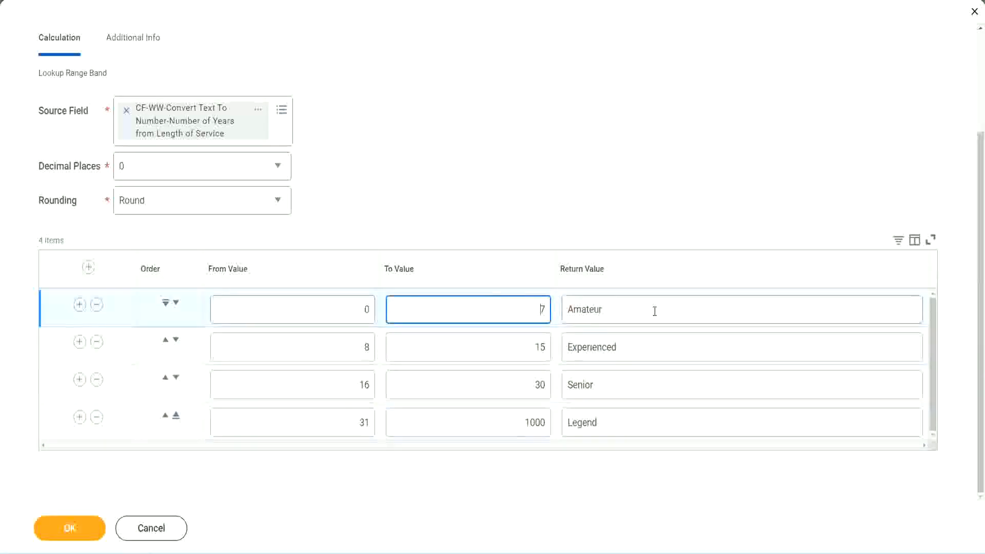
double_click(652, 309)
double_click(638, 347)
double_click(624, 386)
double_click(620, 422)
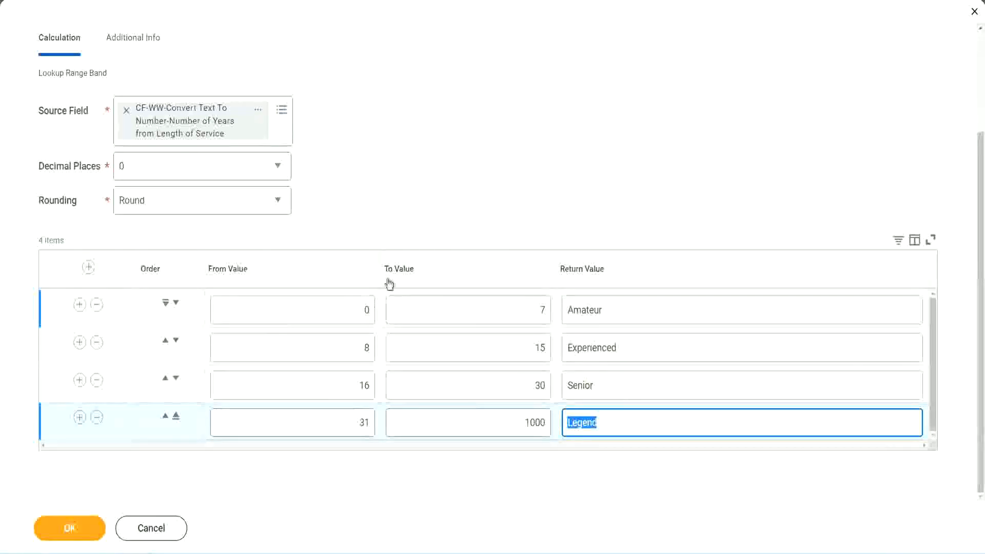
Save the Lookup Range Band calculated field with its four range bands
left_click(457, 217)
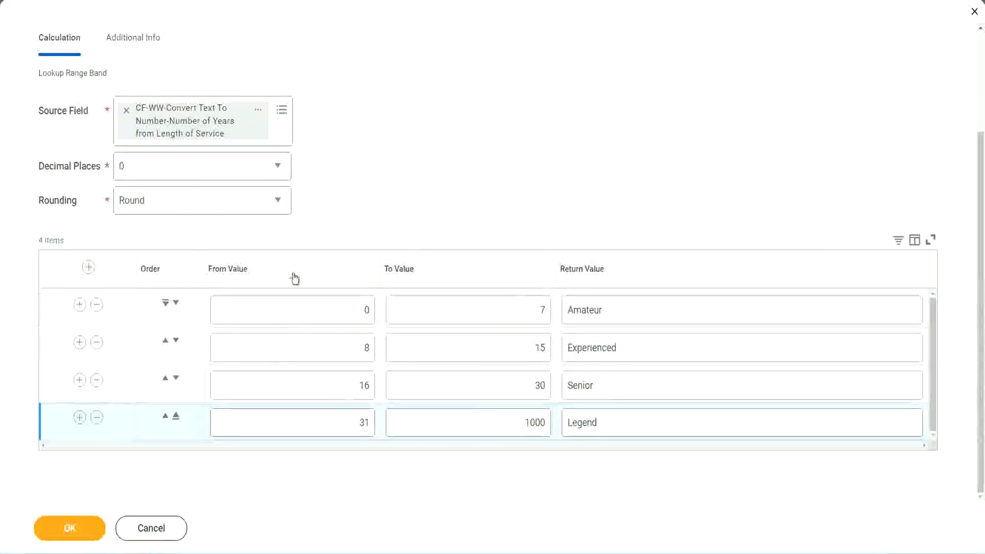
left_click(68, 527)
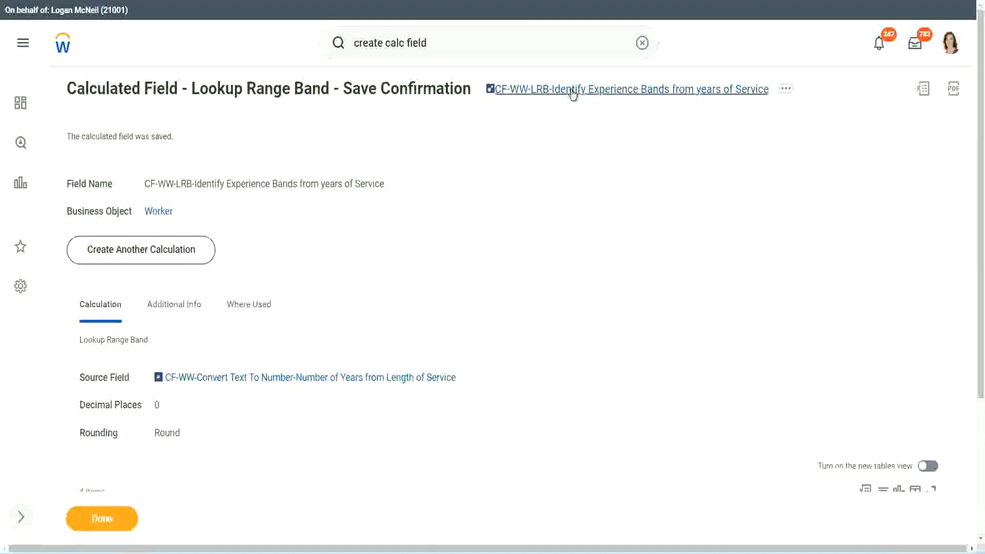
right_click(572, 94)
left_click(582, 151)
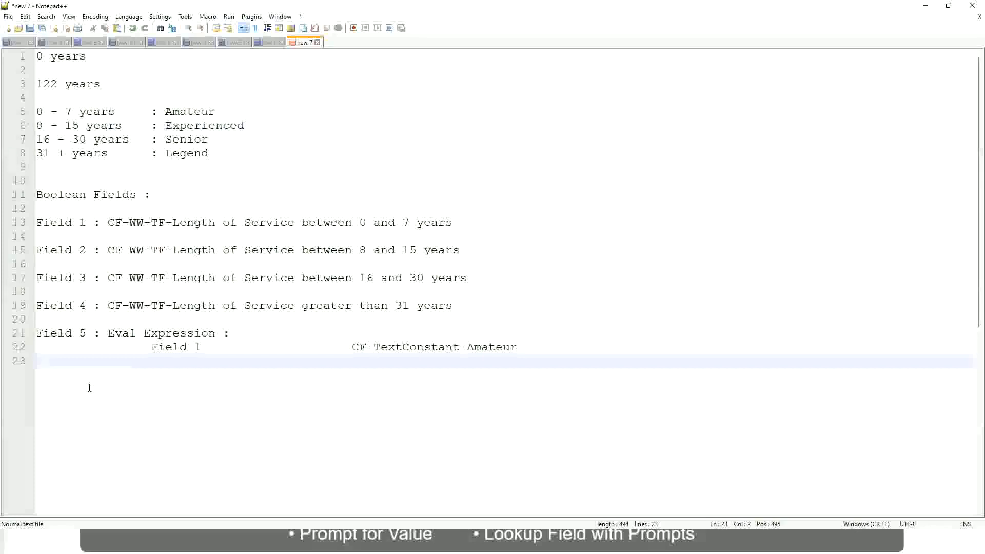
In the Notepad++ notes, write "10,000 USD" on a new line a few rows below the Eval Expression entry
key("Return")
key("Return")
key("Return")
key("BackSpace")
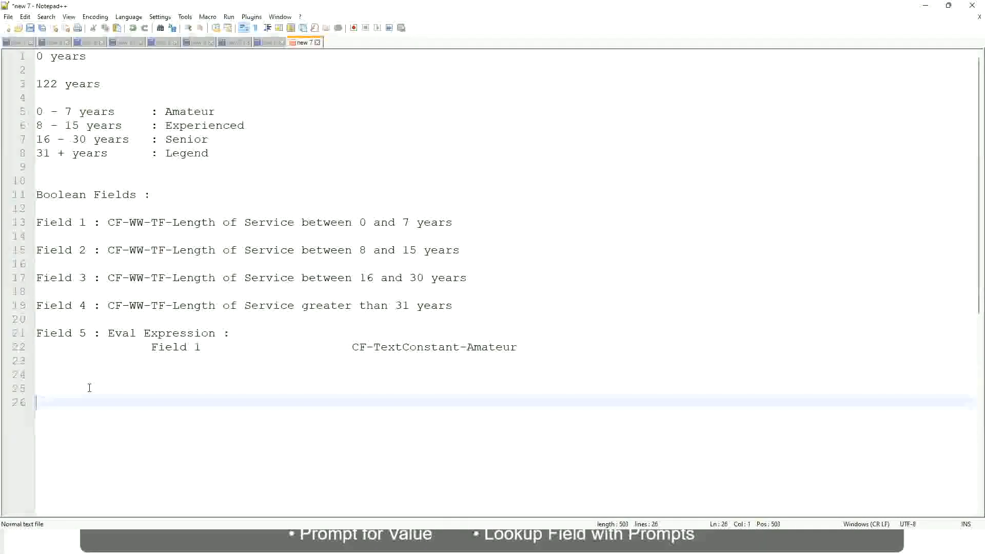
type("10,000 USD")
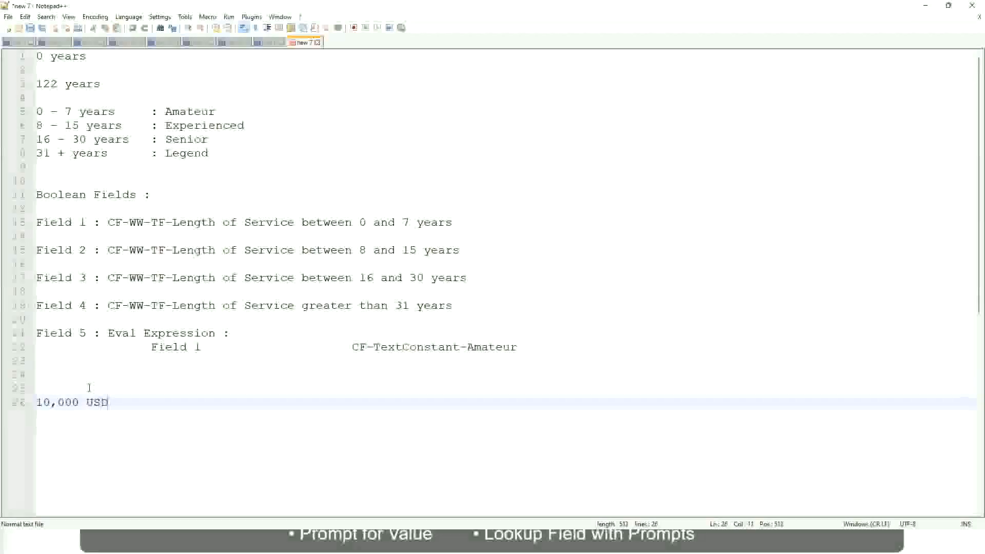
Add the upper amount "1,000,000 USD" on the same line, spaced well apart from the 10,000 USD amount
key("Tab")
key("Tab")
key("Tab")
key("Tab")
key("Tab")
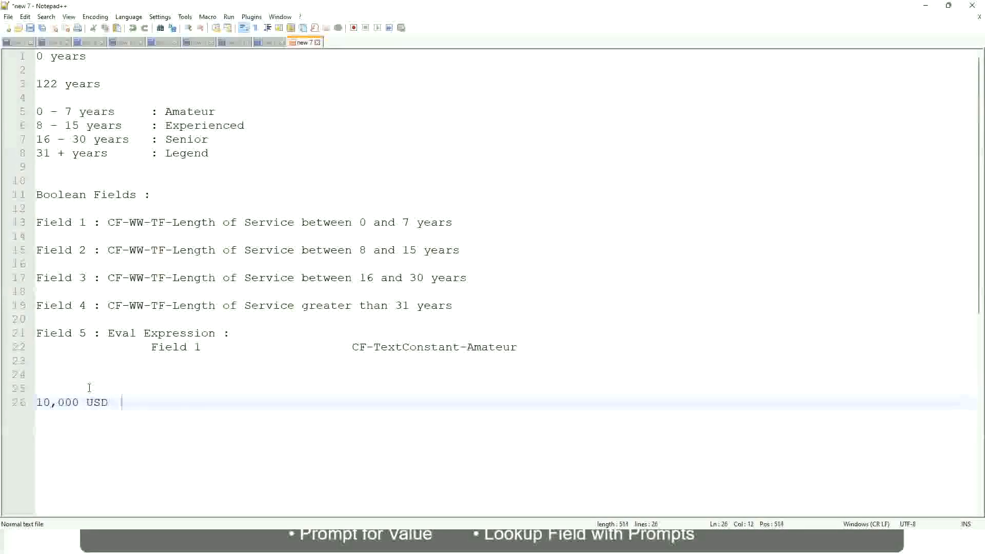
key("Tab")
key("Tab")
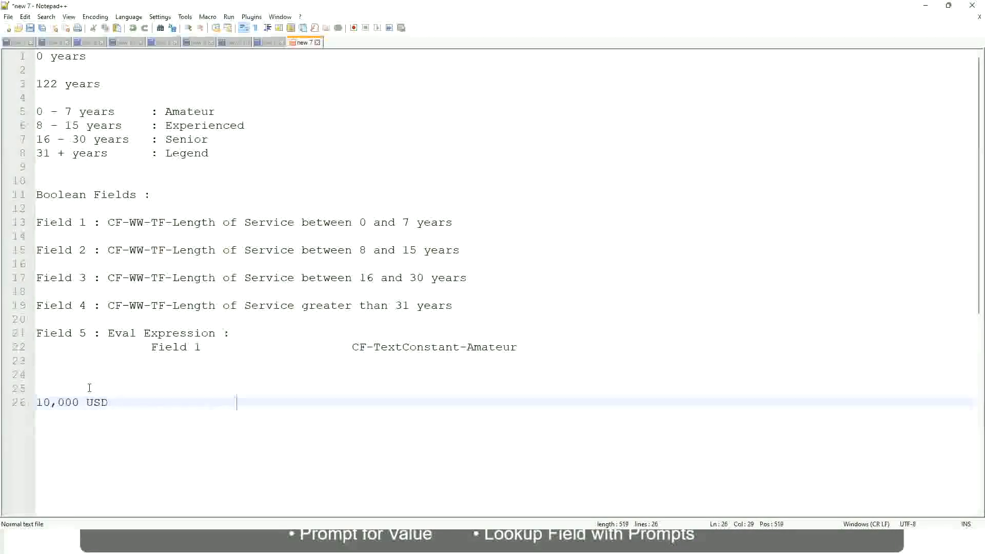
type("1,000,000")
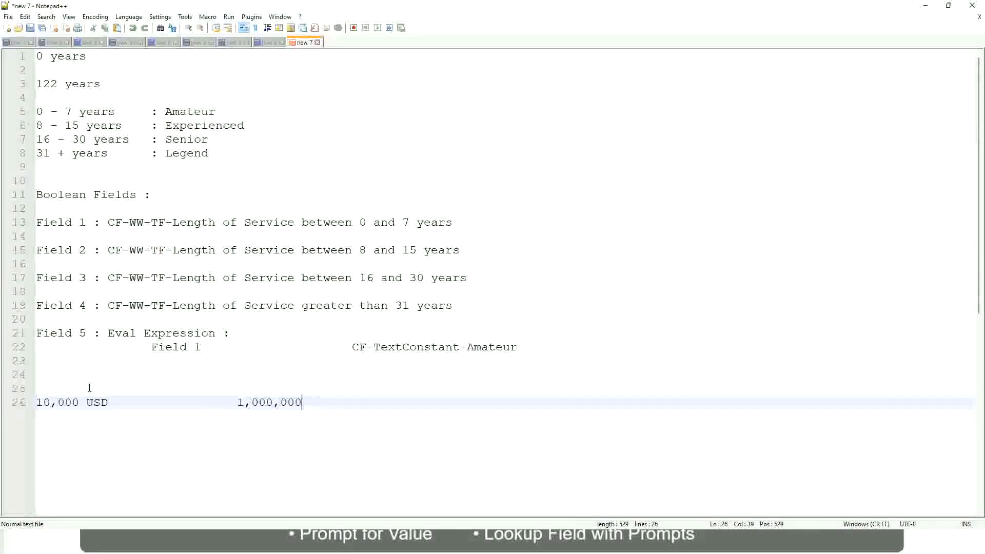
key("Left")
key("Left")
key("Left")
key("Left")
key("Left")
key("Left")
key("Left")
key("Left")
key("Right")
key("Right")
key("Right")
key("Right")
key("Right")
key("Right")
key("Right")
key("Right")
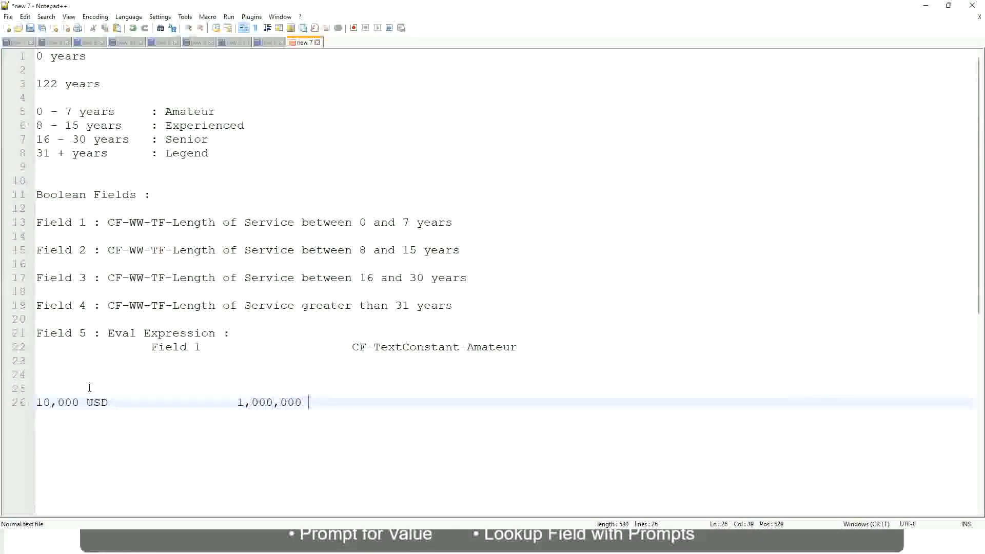
type("USD")
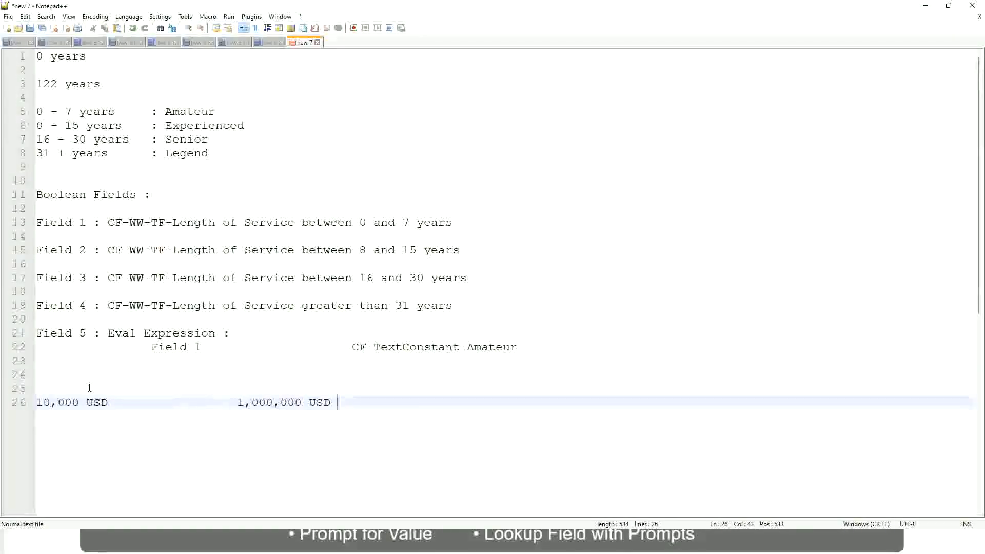
Below the USD amounts, leave a blank line and add the band entry "10 - 50,000 : Low"
key("Return")
key("Return")
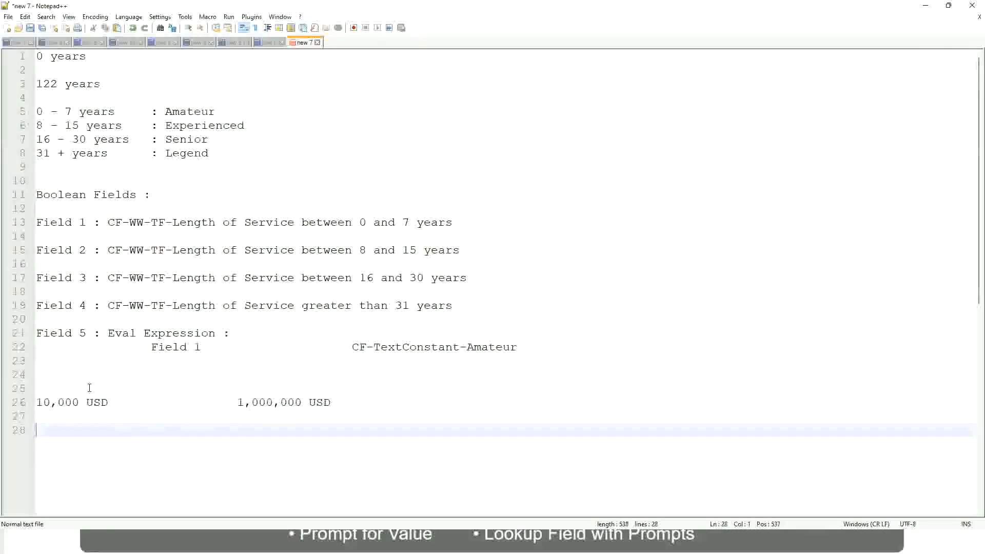
type("10 - 50,000")
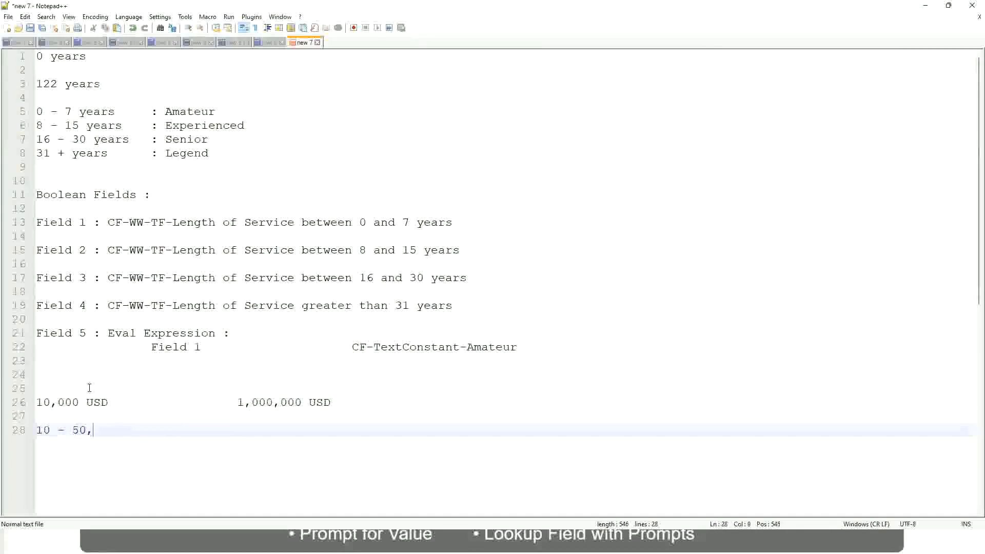
key("Tab")
key("Tab")
key("Tab")
key("Tab")
type(": Low")
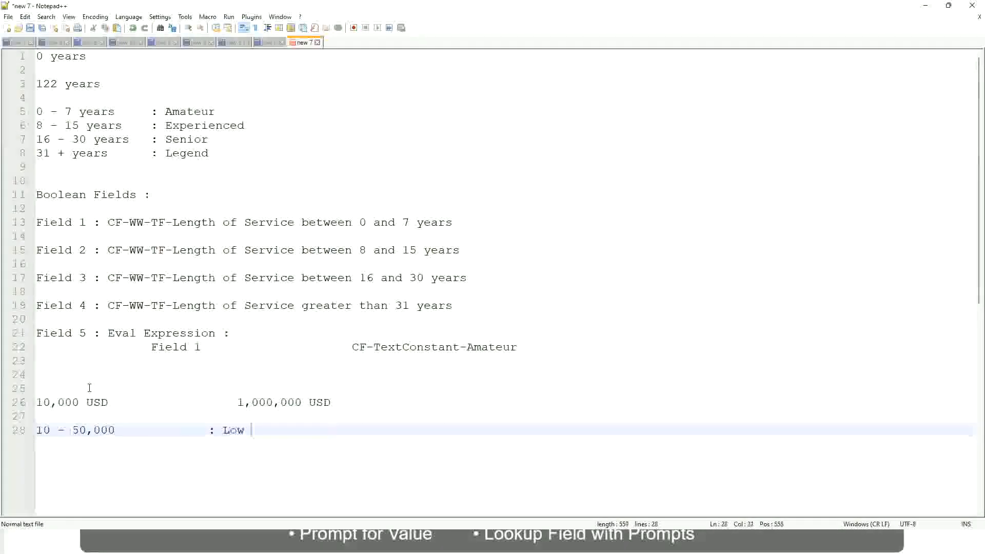
Add the entry "50,001 - 150,000 : Medium" directly under the Low band, with its label aligned
key("Return")
key("Return")
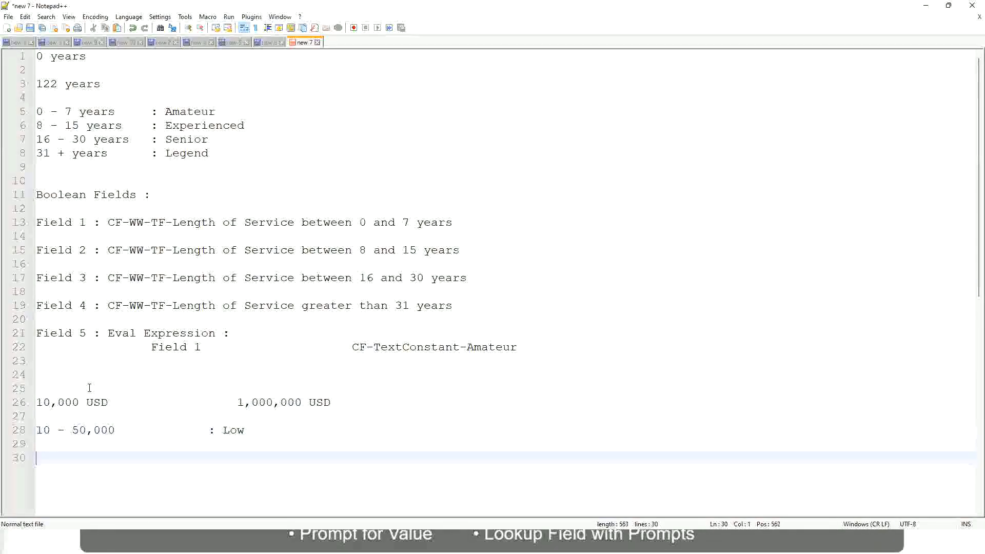
key("Up")
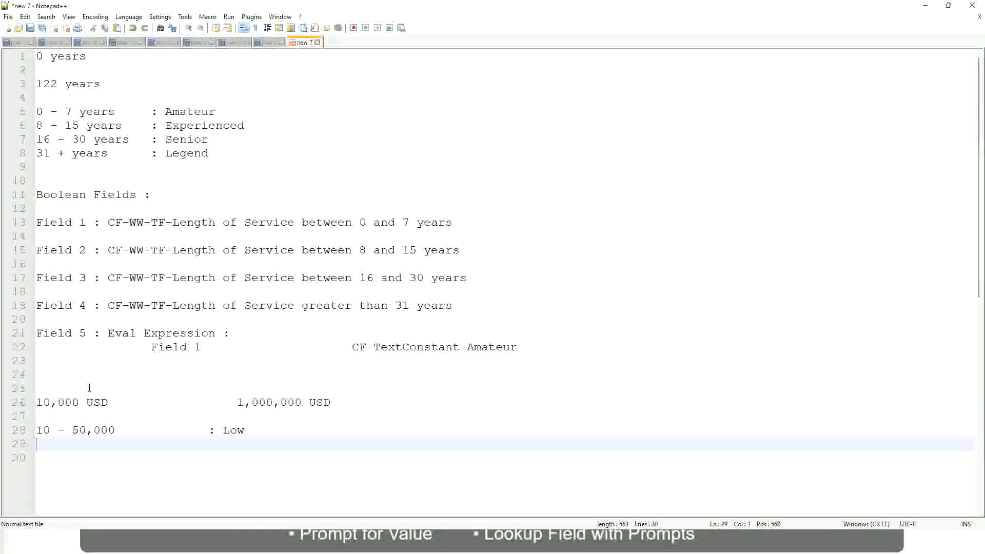
type("50,001 ")
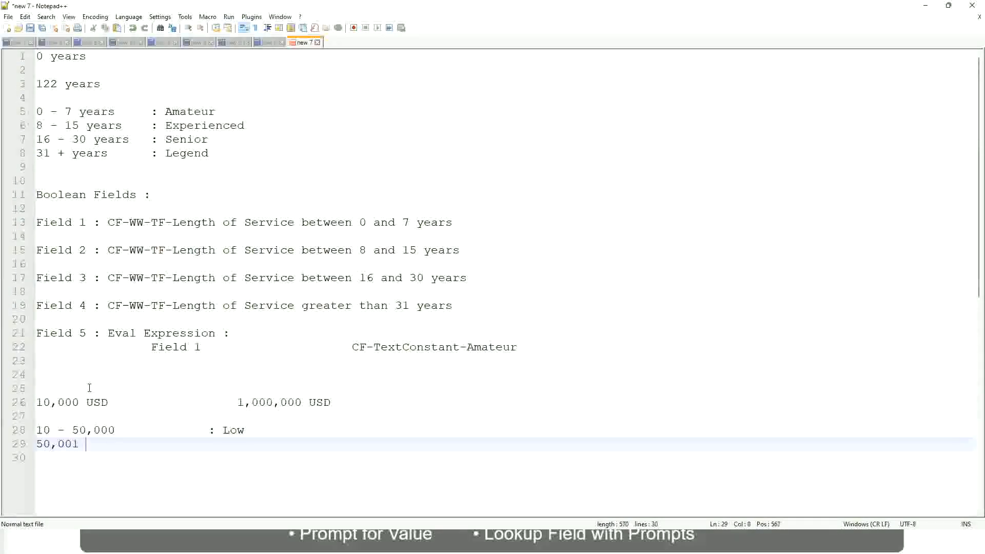
type("- 150,000")
key("Tab")
key("Tab")
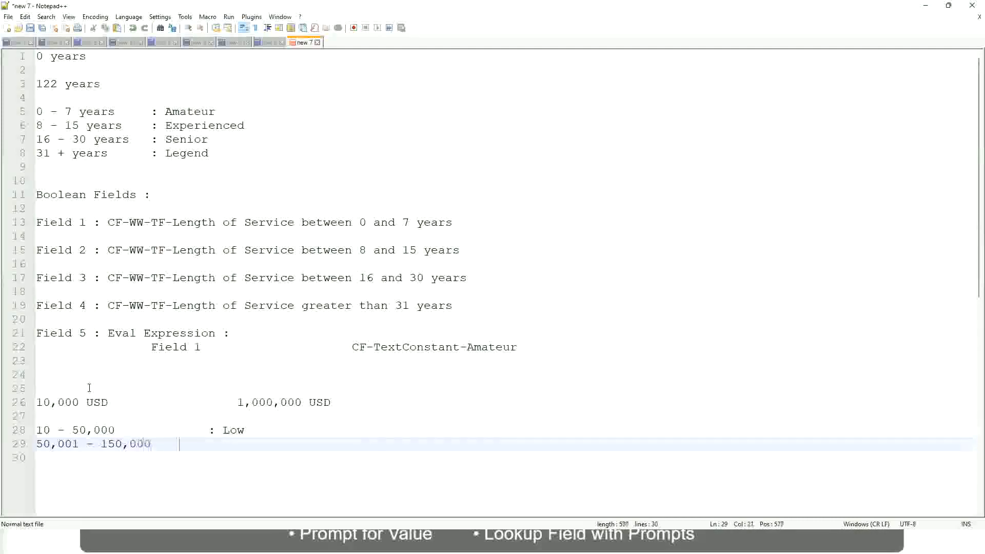
type(": Med")
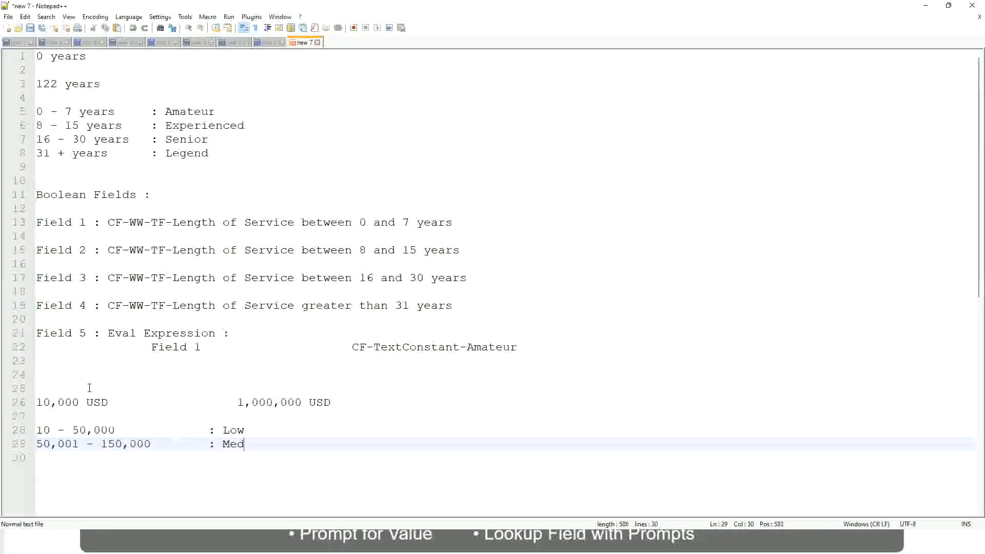
type("ium")
Add the entry "> 150,000 : High" under the Medium band, with its label aligned
key("Return")
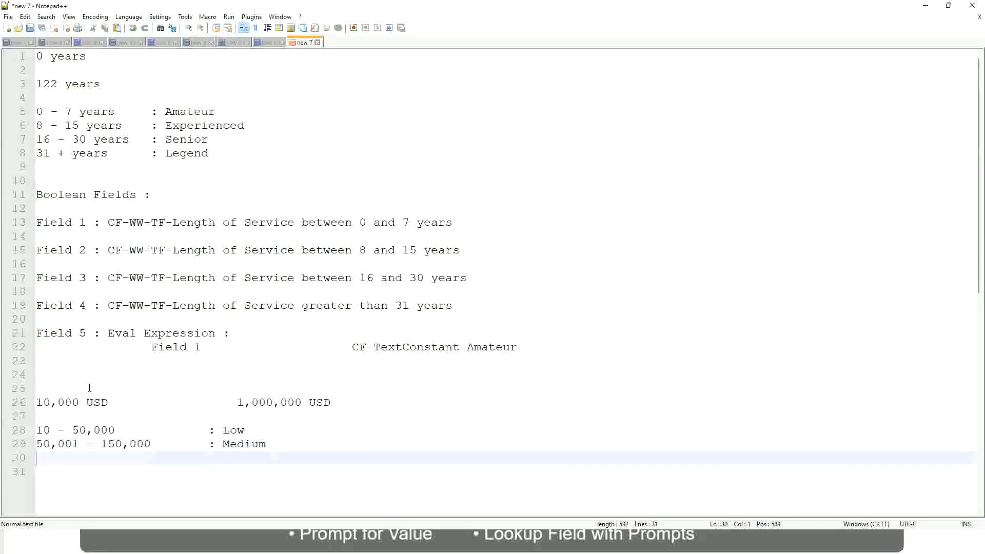
type("> 150,000")
key("Tab")
key("Tab")
key("Tab")
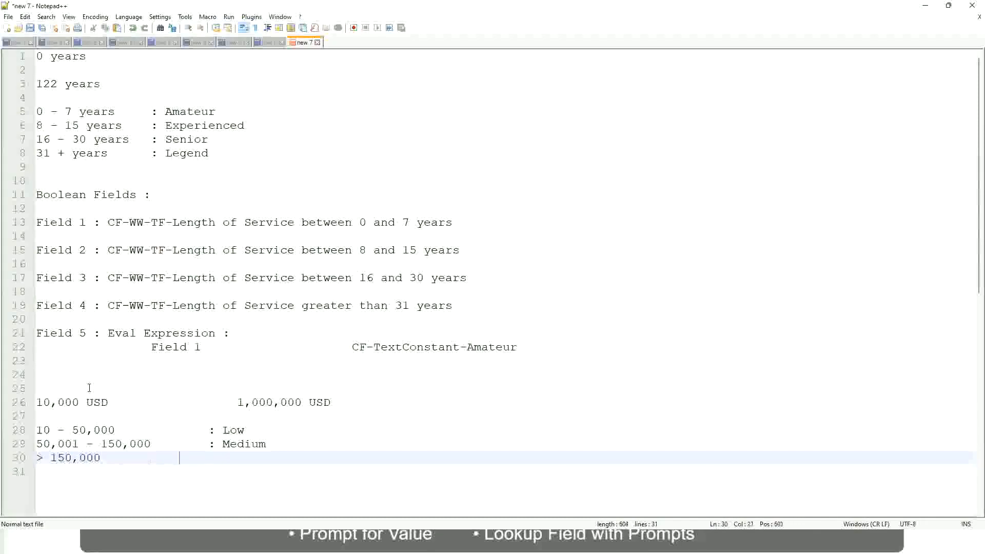
key("Tab")
type(": High")
key("BackSpace")
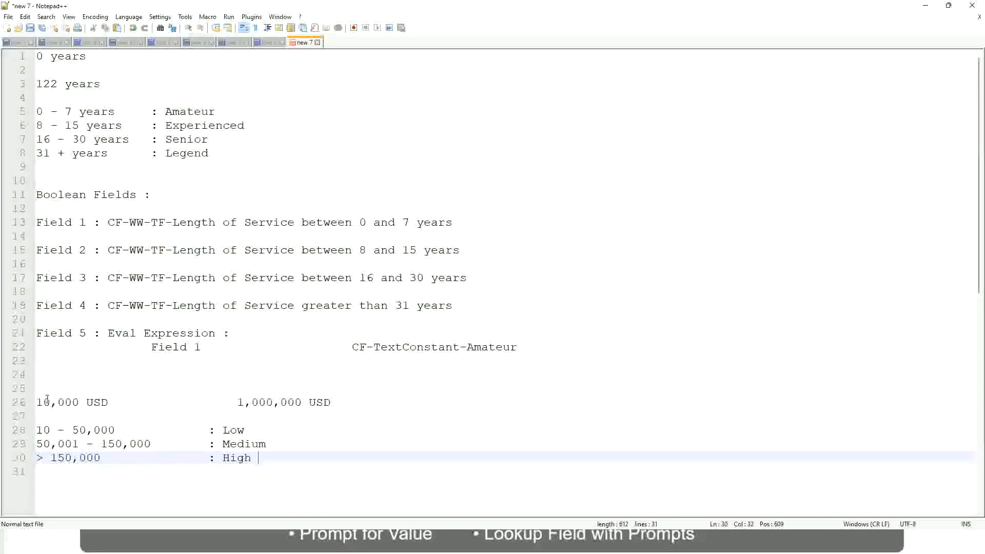
Review the lower and upper USD amounts against the Low, Medium and High bands in the notes
left_click(32, 402)
left_click(32, 402)
left_click(44, 402)
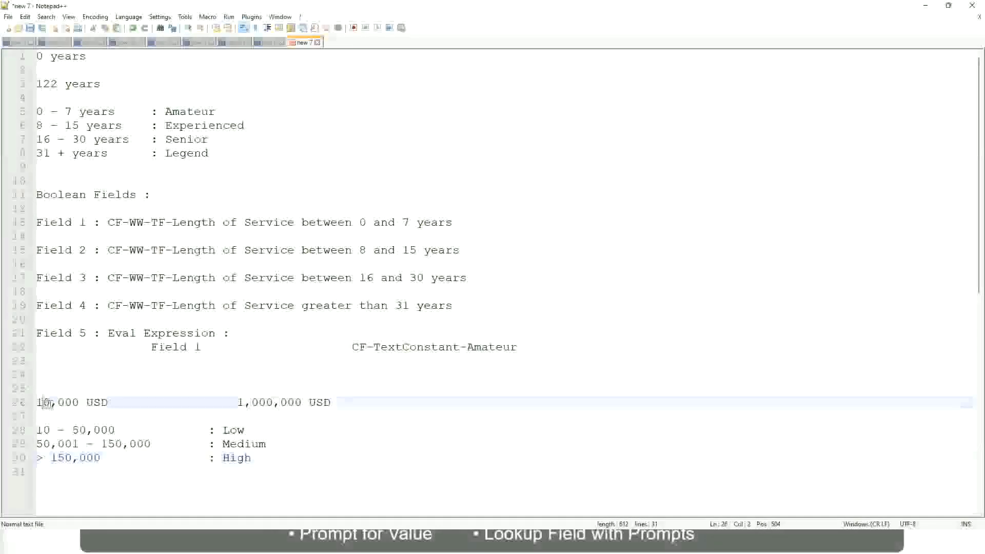
double_click(295, 403)
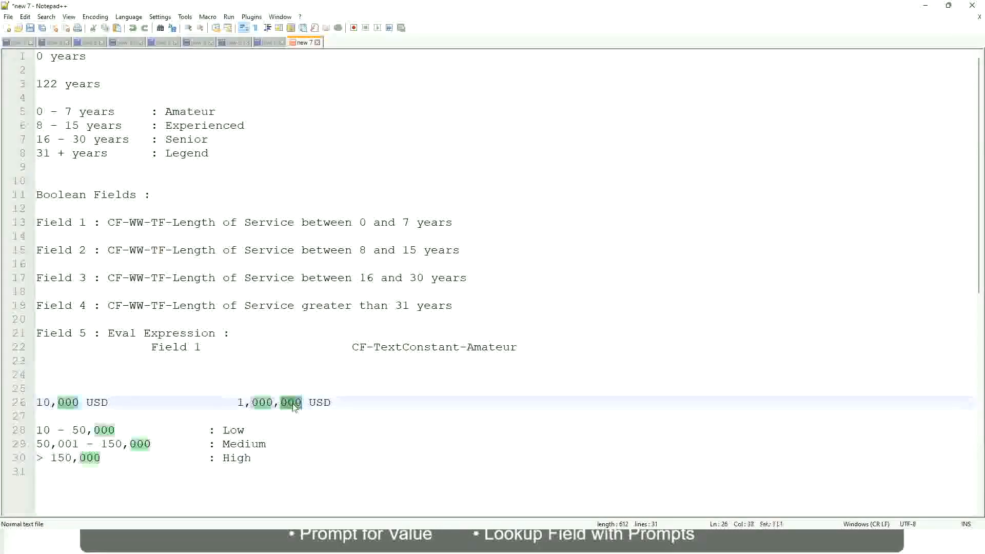
left_click(180, 444)
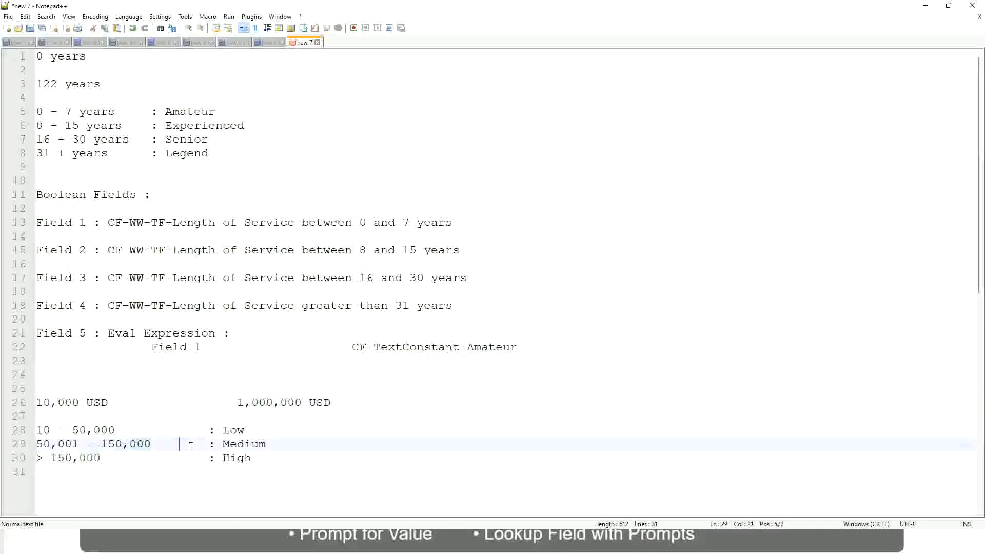
left_click(31, 402)
left_click(304, 404)
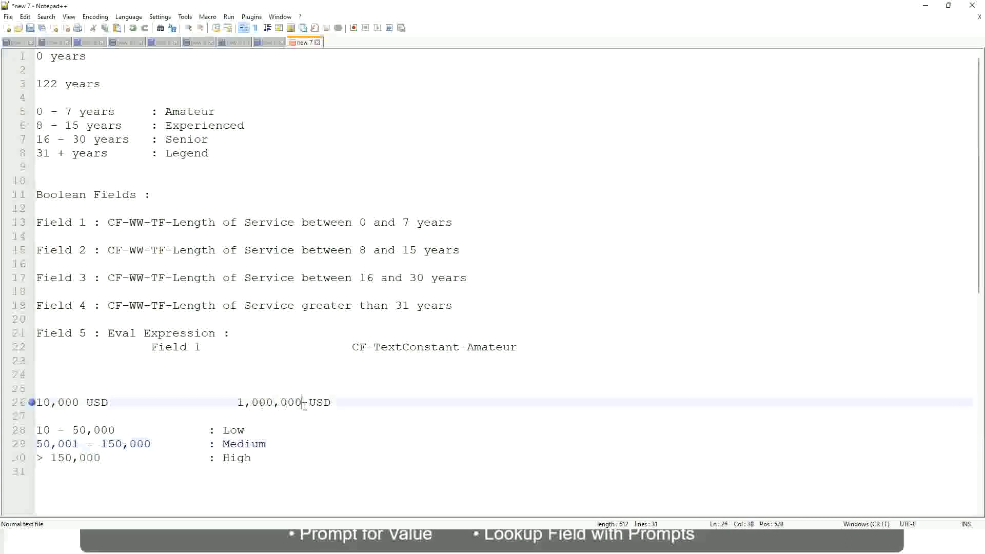
left_click(237, 431)
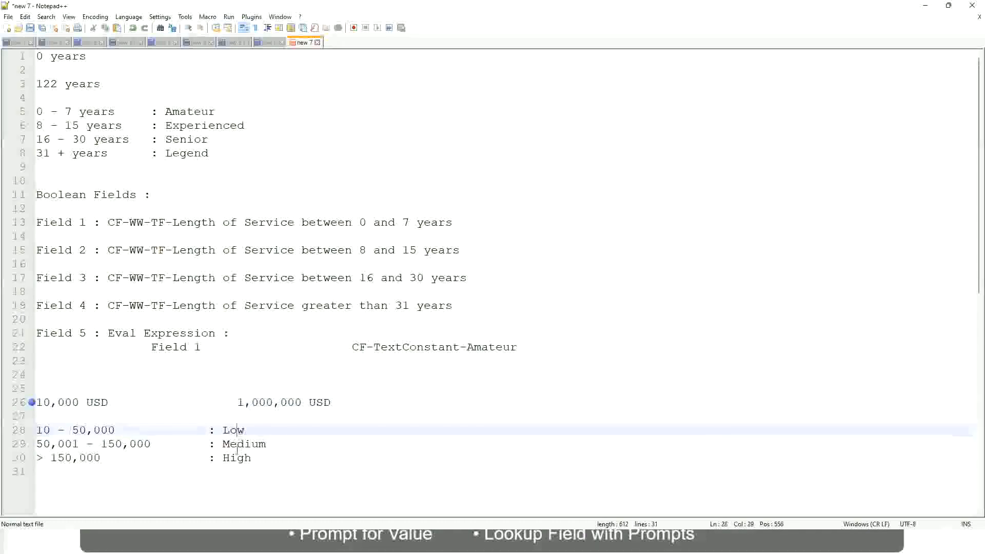
key("Down")
key("Down")
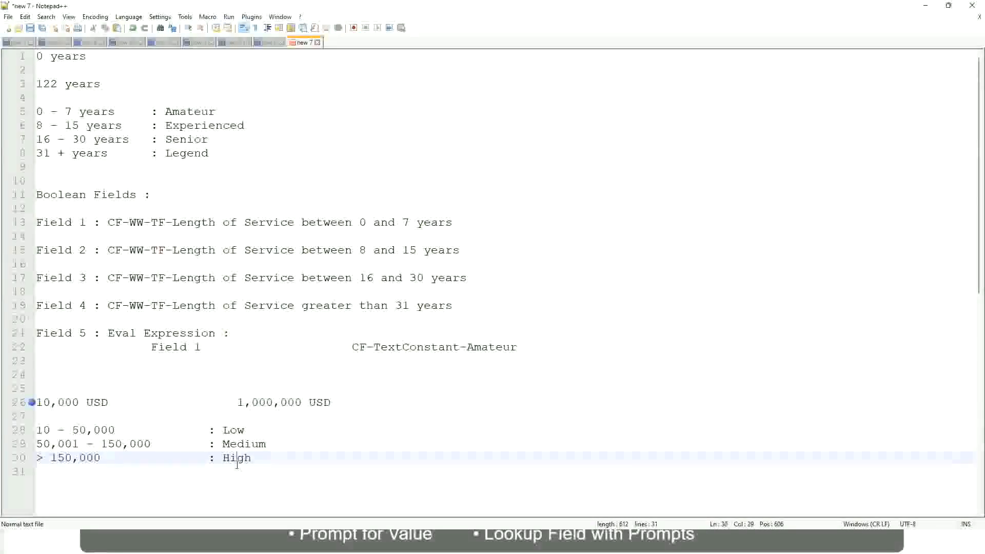
left_click(131, 416)
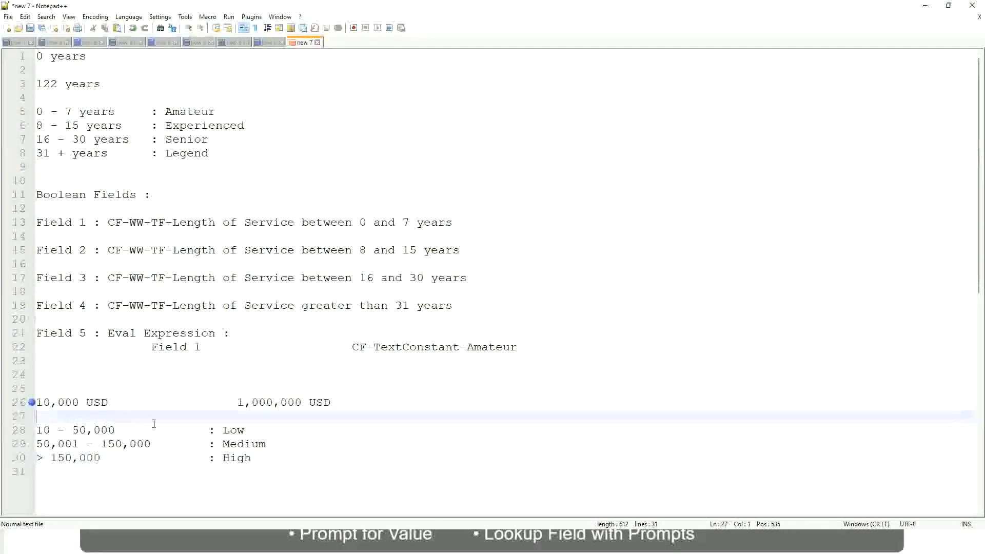
left_click(253, 458)
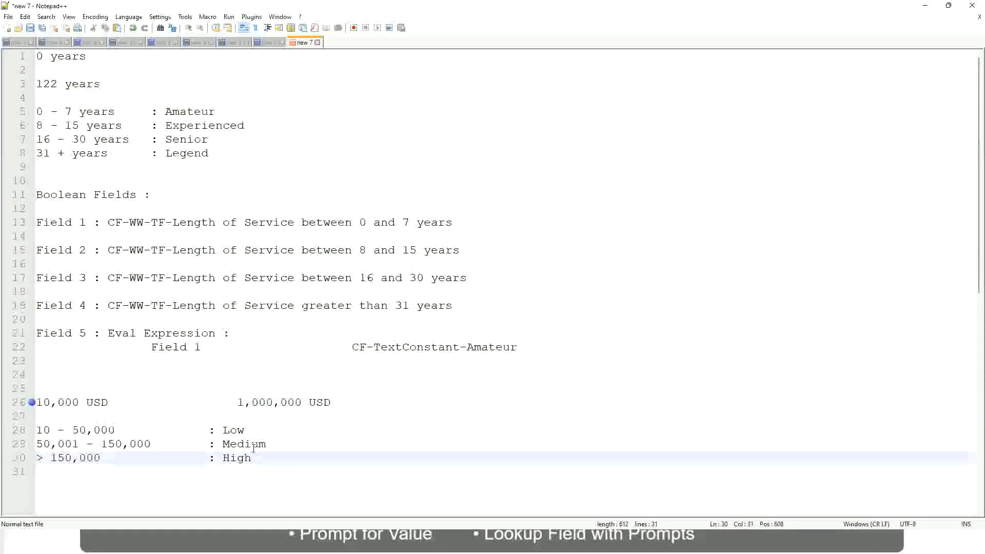